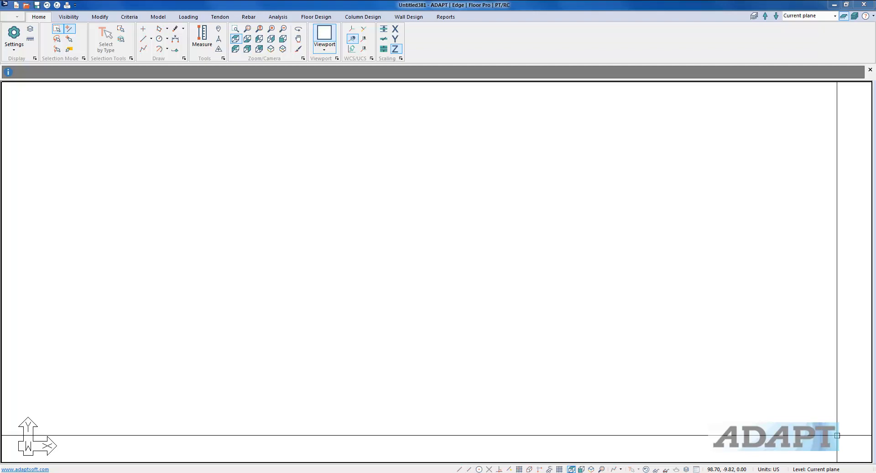
# Import a DWG/DXF file from the Desktop's Drawing Files folder with calibration of imported objects enabled into CAD Group 1
pyautogui.click(7, 16)
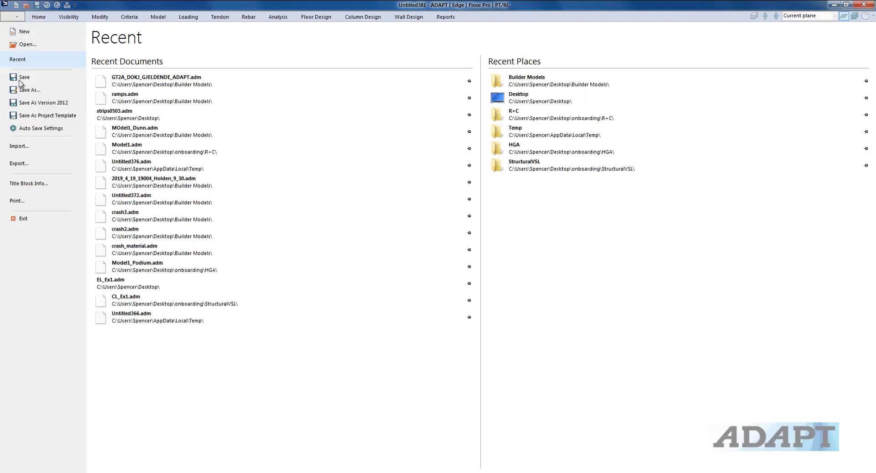
pyautogui.click(23, 151)
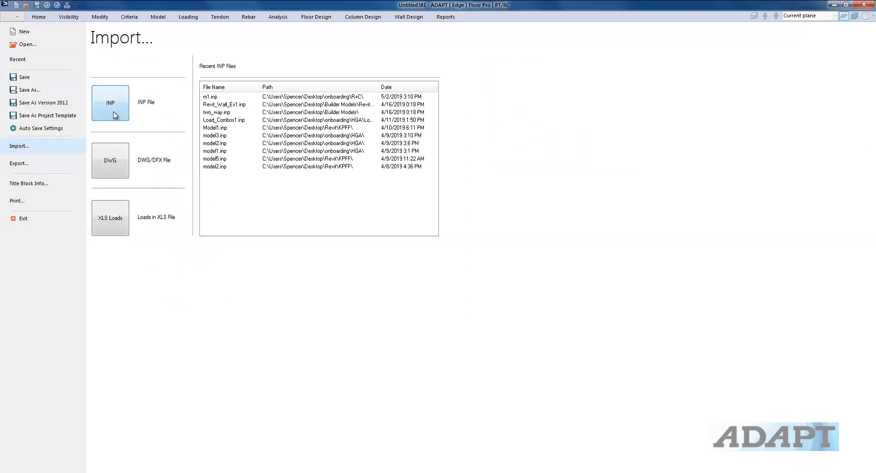
pyautogui.click(110, 172)
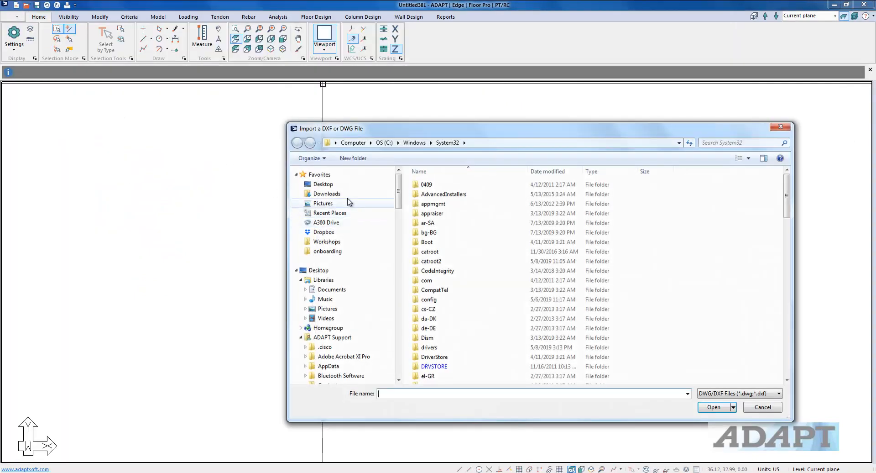
pyautogui.click(325, 184)
pyautogui.click(535, 274)
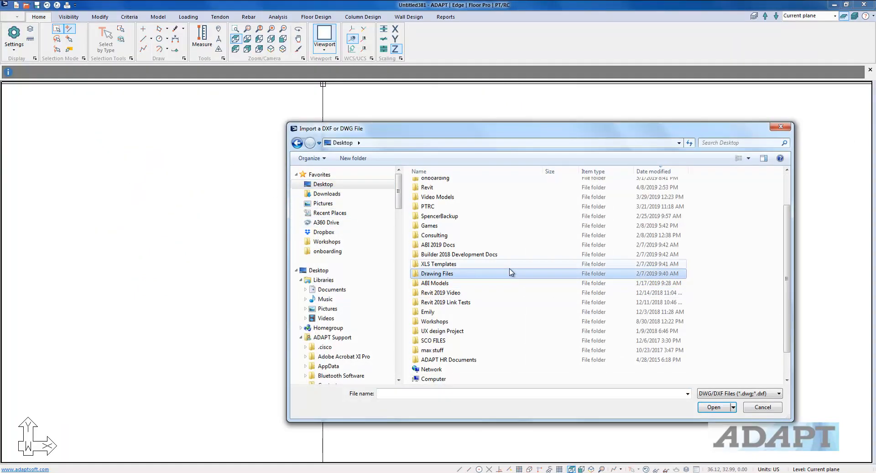
pyautogui.scroll(2, 511, 271)
pyautogui.click(456, 171)
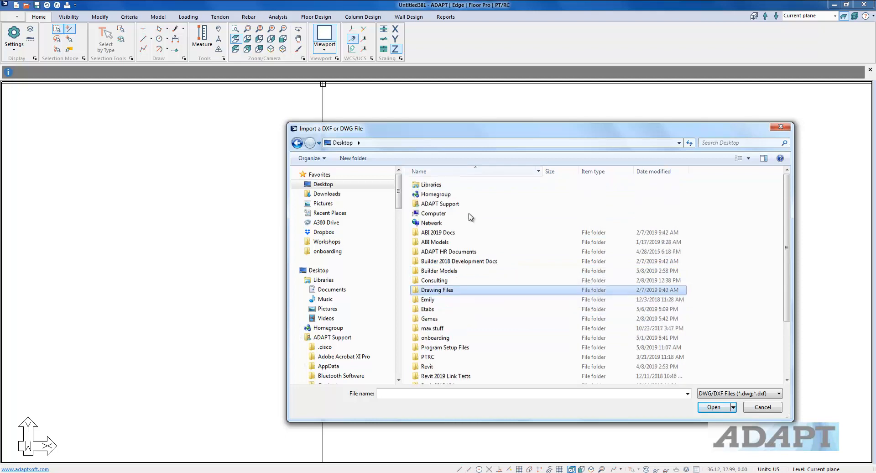
pyautogui.click(502, 256)
pyautogui.scroll(-2, 466, 260)
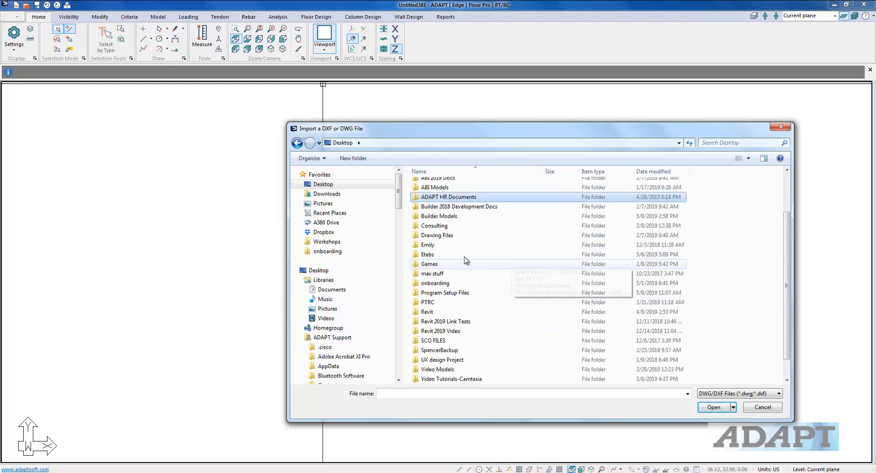
pyautogui.doubleClick(450, 235)
pyautogui.doubleClick(434, 193)
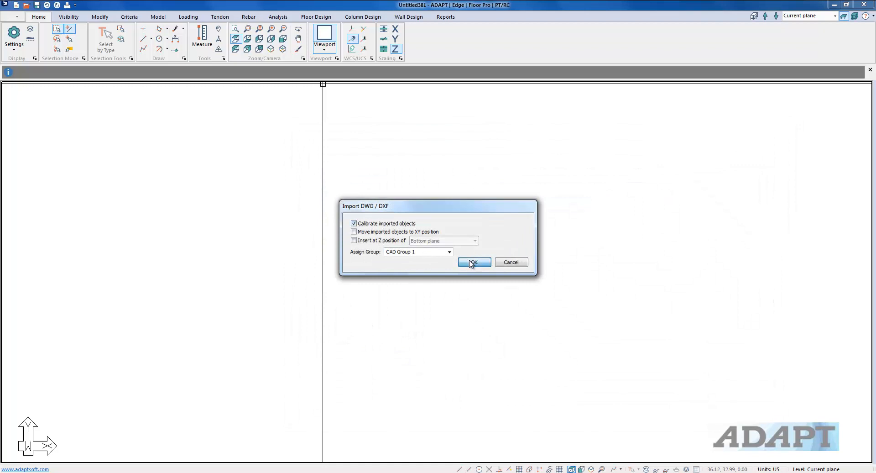
pyautogui.click(473, 263)
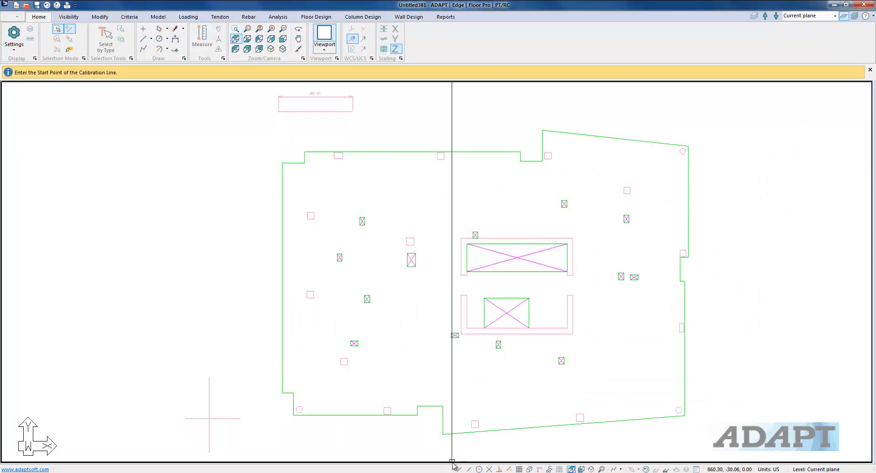
# Calibrate the drawing by picking both ends of the 20'-0" reference dimension and entering 20 ft as the distance
pyautogui.click(278, 110)
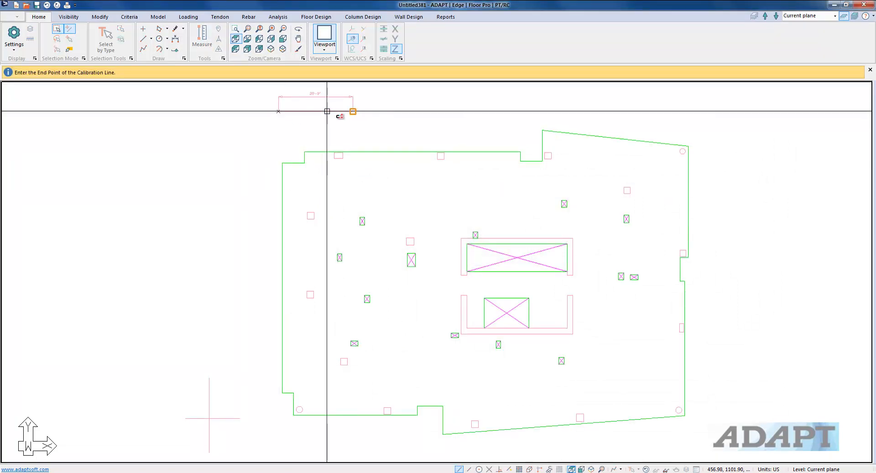
pyautogui.click(335, 110)
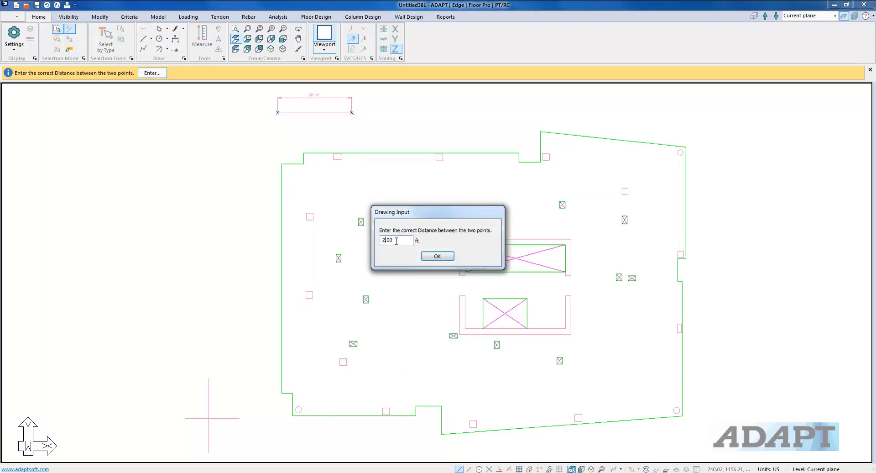
pyautogui.click(436, 256)
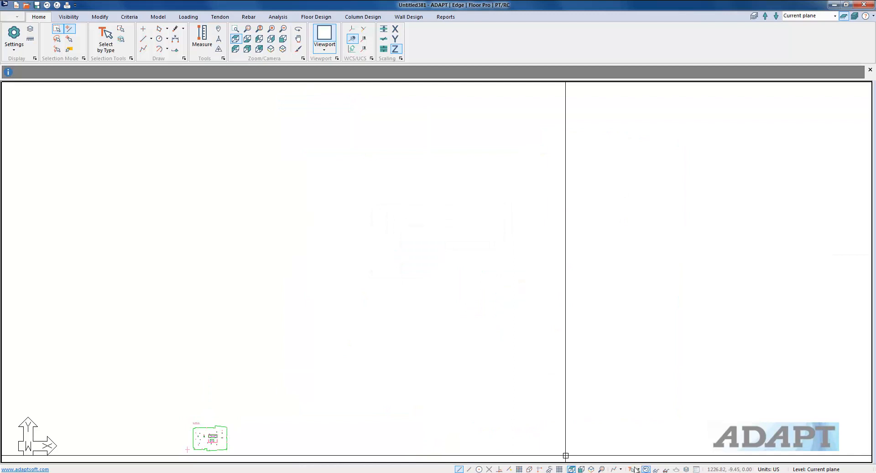
# Transform the floor outline polygon into a slab and the core wall outlines into walls
pyautogui.click(602, 468)
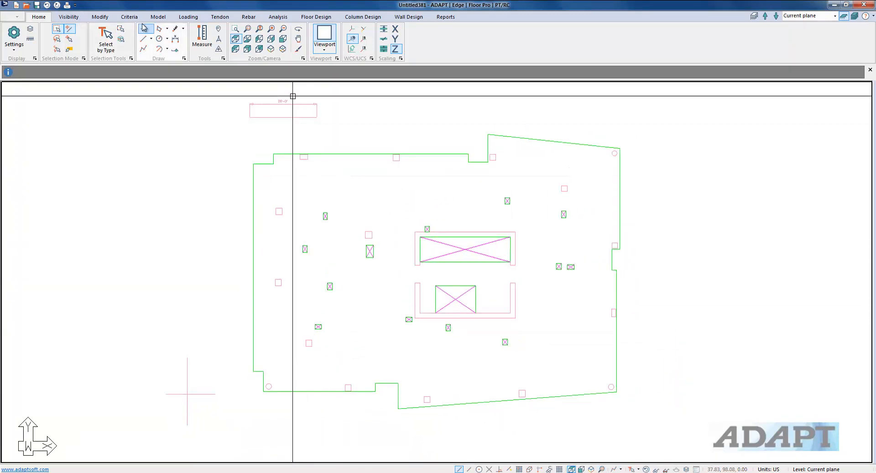
pyautogui.click(158, 17)
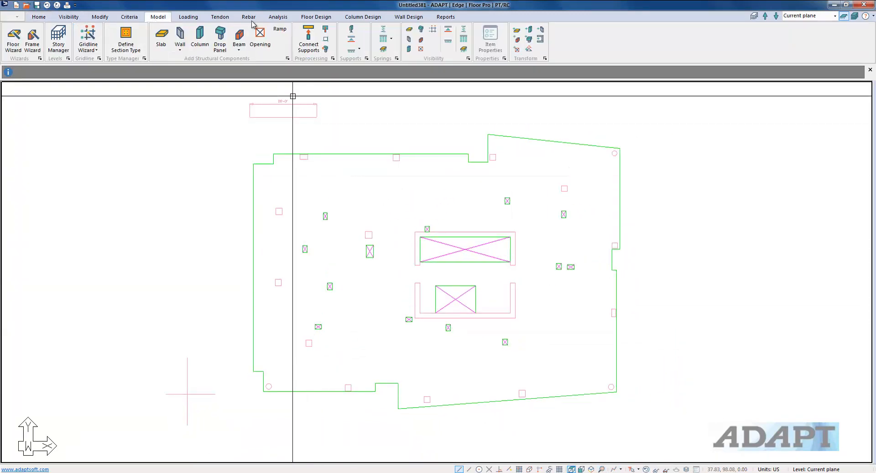
pyautogui.click(384, 154)
pyautogui.click(518, 30)
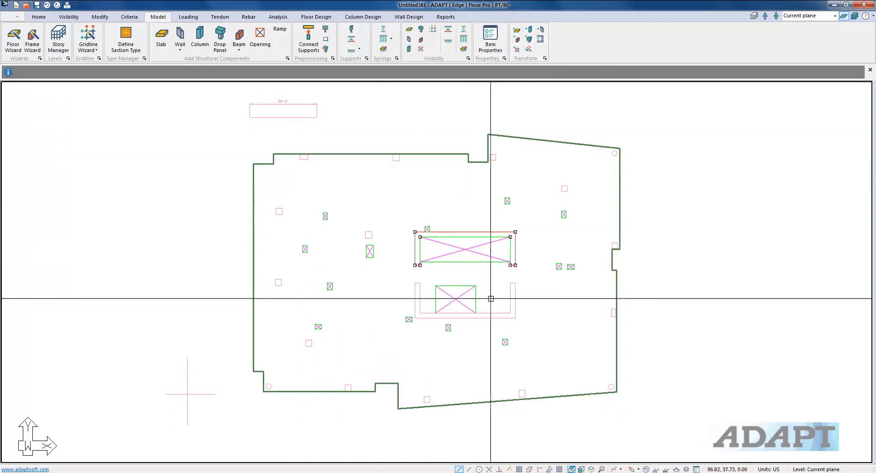
pyautogui.click(533, 38)
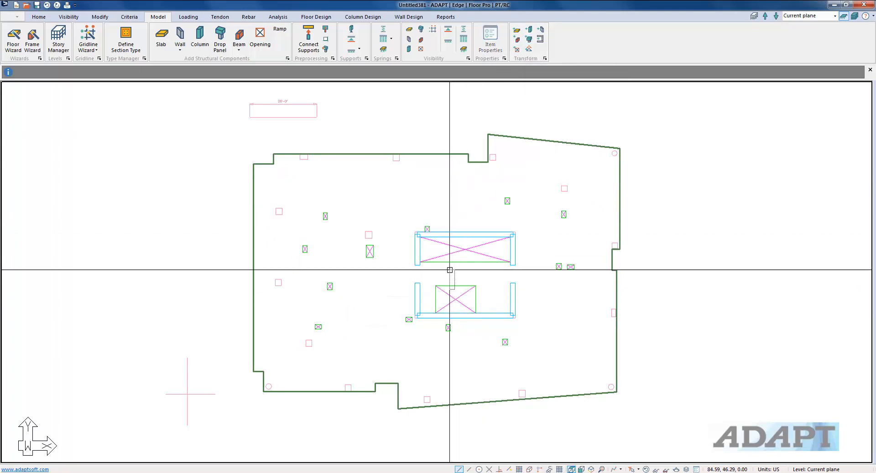
pyautogui.moveTo(449, 270); pyautogui.dragTo(449, 257)
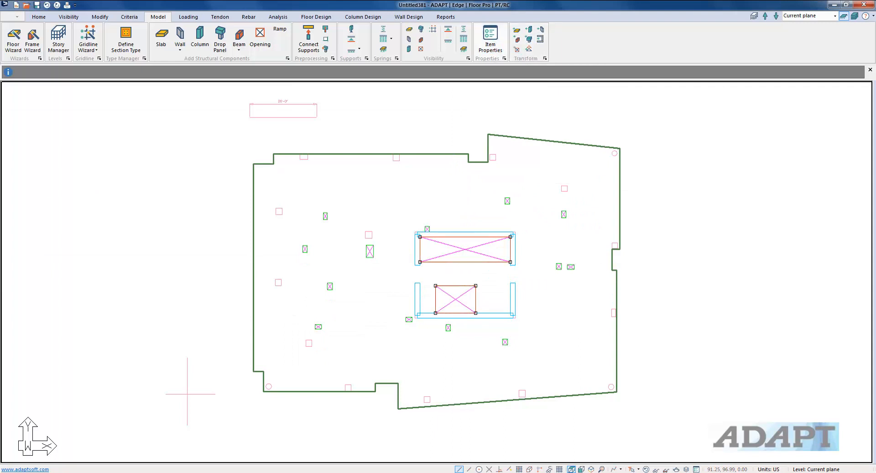
pyautogui.press('Escape')
pyautogui.click(611, 154)
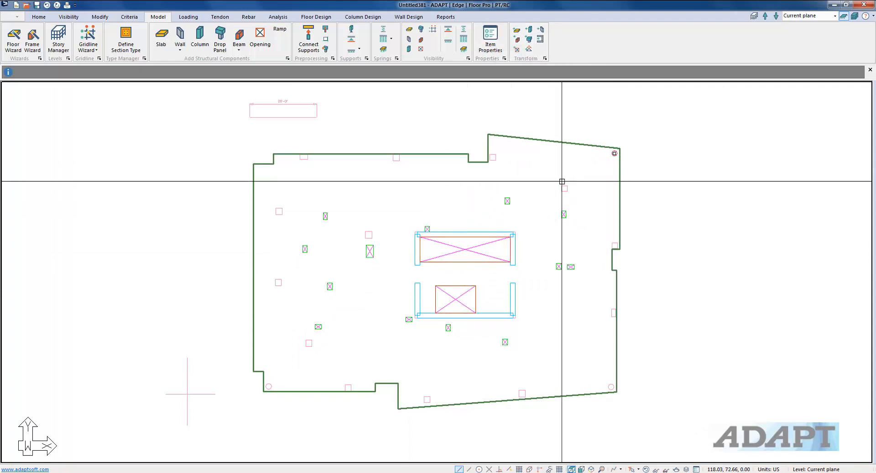
pyautogui.moveTo(580, 198); pyautogui.dragTo(492, 160)
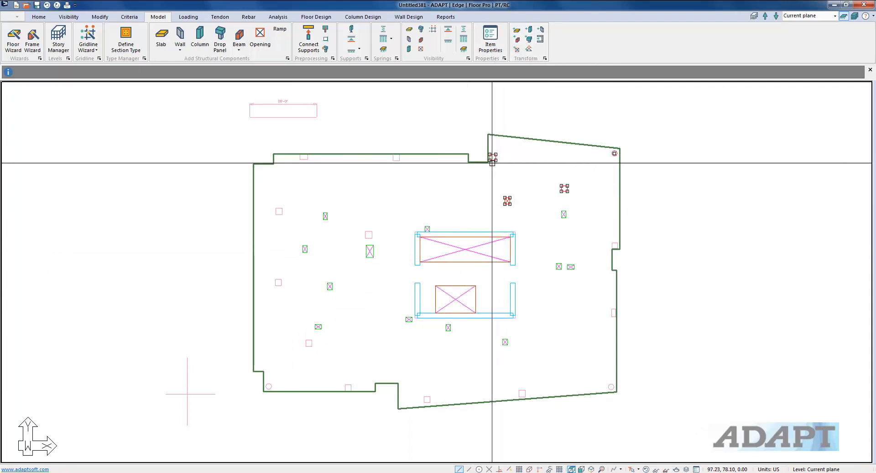
pyautogui.press('Escape')
# Select all the column outlines around the floor plate and transform them into columns
pyautogui.click(566, 188)
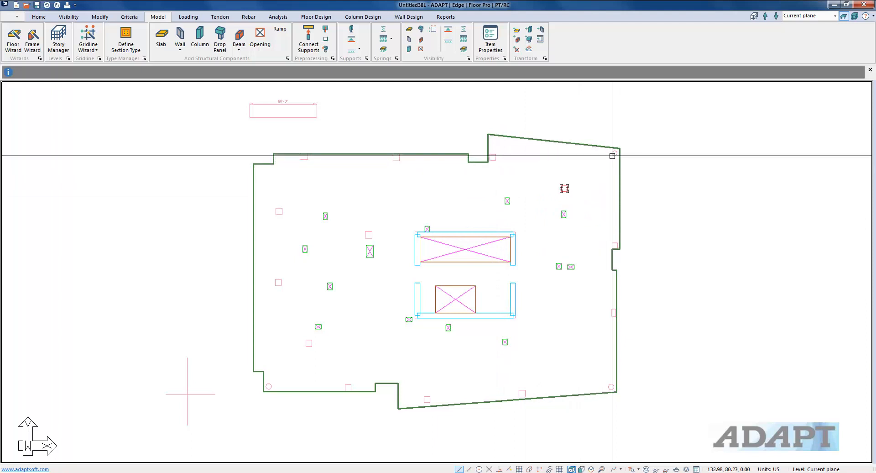
pyautogui.click(612, 153)
pyautogui.click(490, 158)
pyautogui.moveTo(414, 174); pyautogui.dragTo(289, 153)
pyautogui.moveTo(278, 300); pyautogui.dragTo(272, 207)
pyautogui.moveTo(321, 354); pyautogui.dragTo(300, 340)
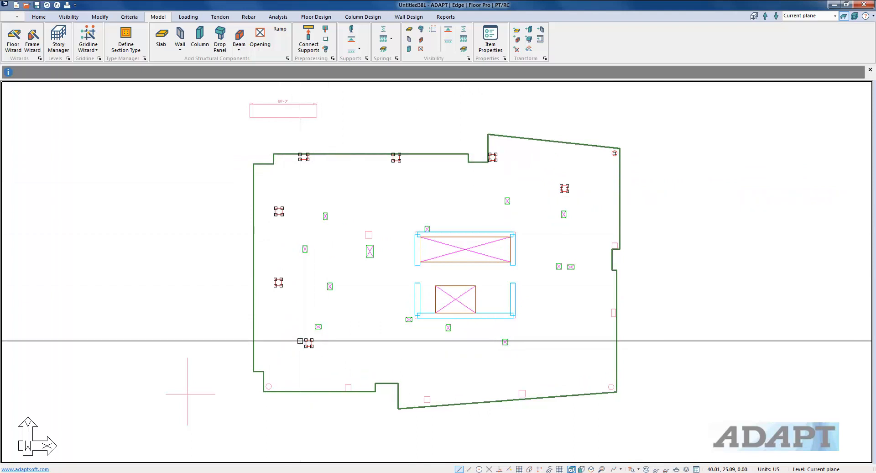
pyautogui.click(369, 235)
pyautogui.moveTo(364, 385); pyautogui.dragTo(270, 392)
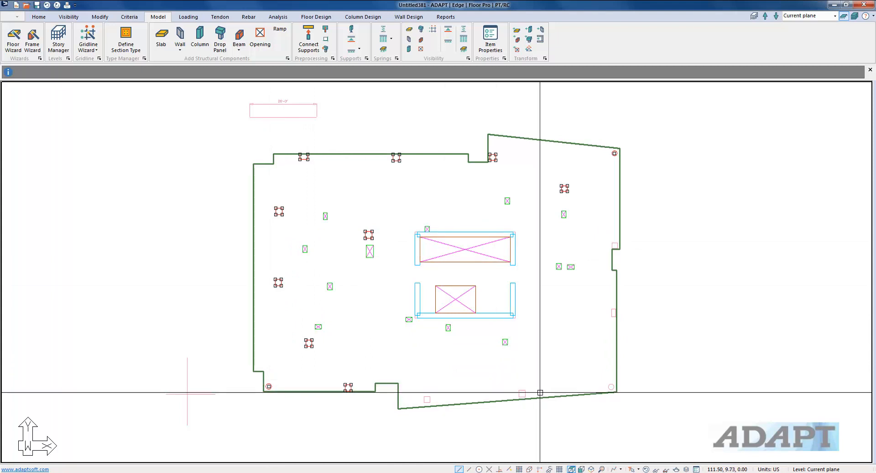
pyautogui.click(520, 391)
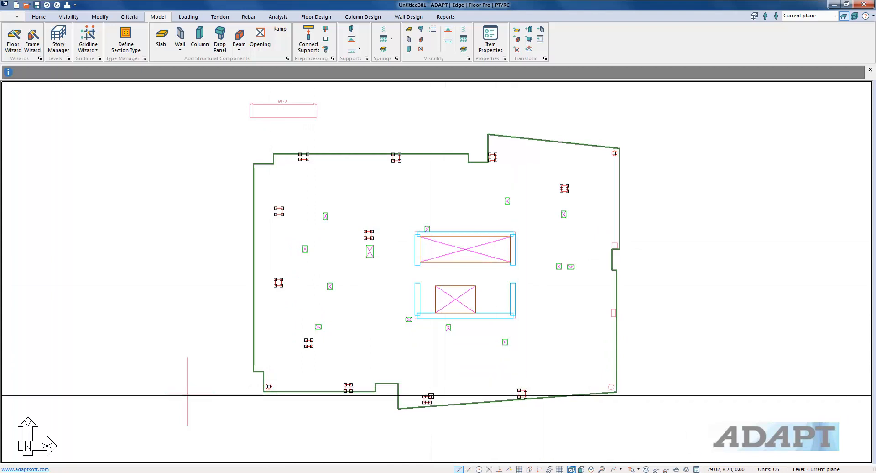
pyautogui.click(610, 386)
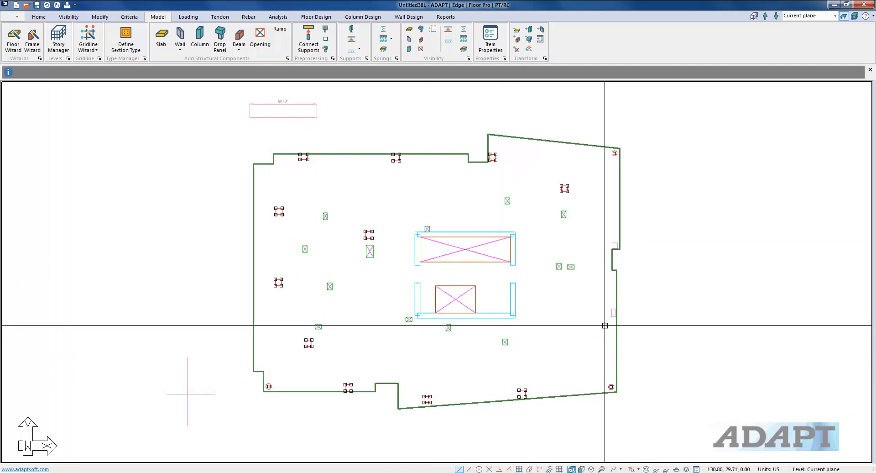
pyautogui.click(614, 312)
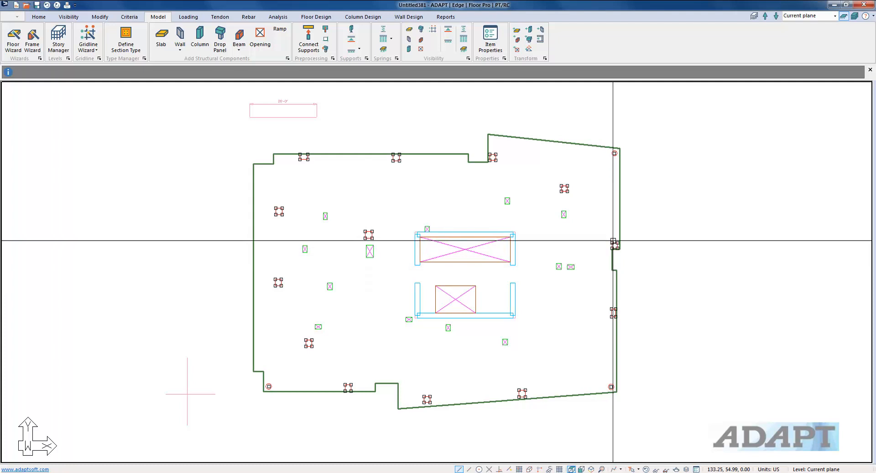
pyautogui.click(613, 241)
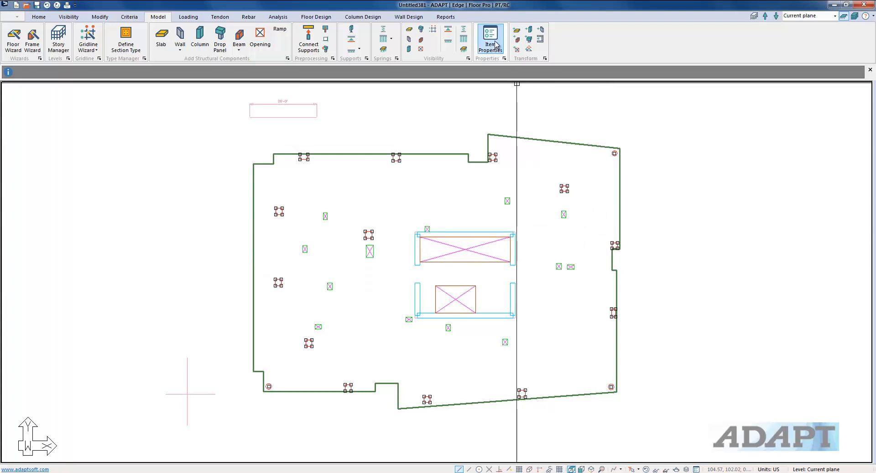
pyautogui.click(531, 40)
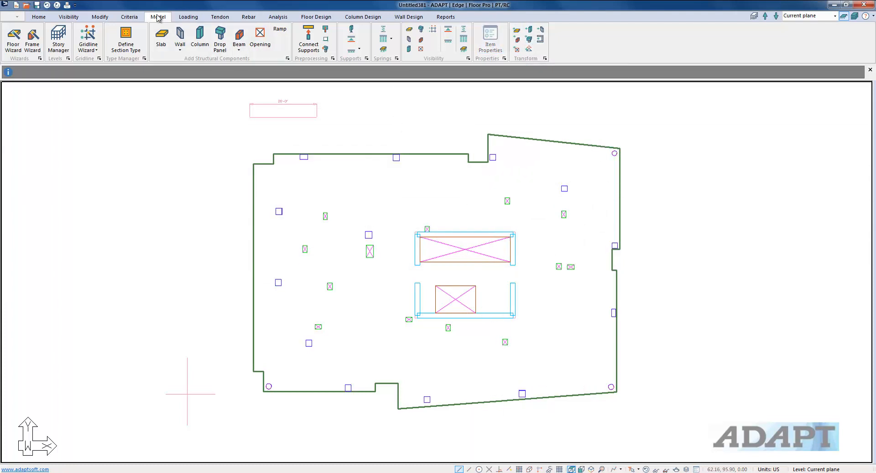
# Hide the imported CAD Group 1 drawing using the Group Library
pyautogui.click(68, 17)
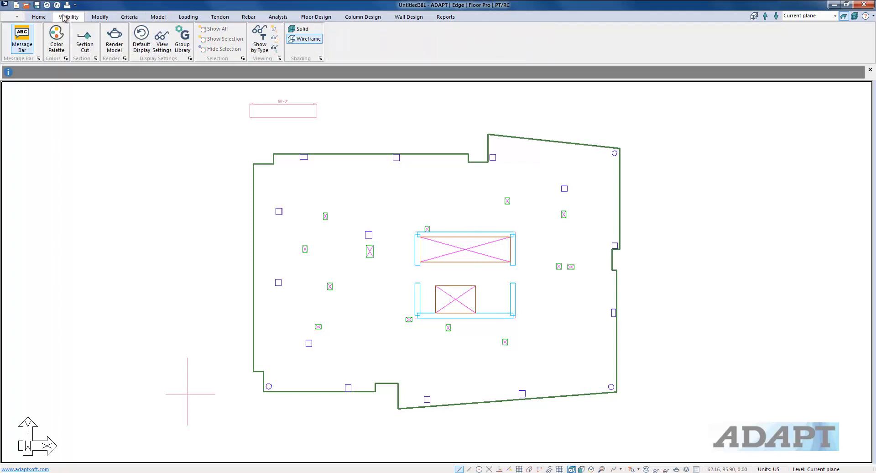
pyautogui.click(181, 40)
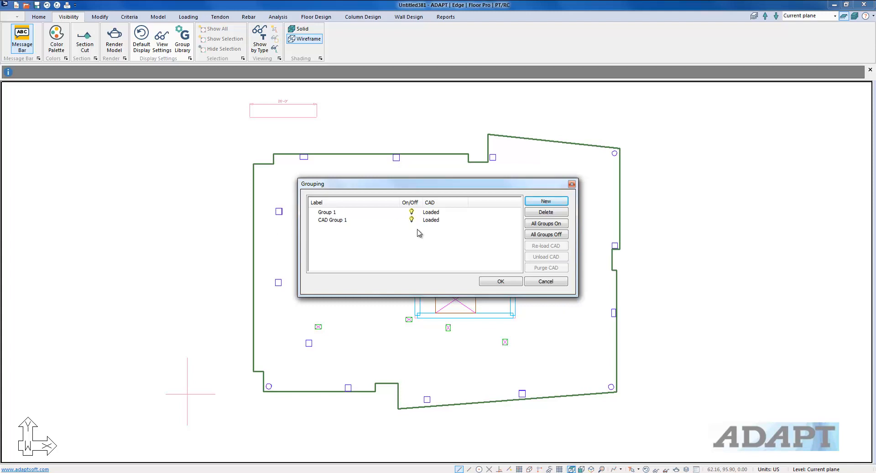
pyautogui.click(500, 281)
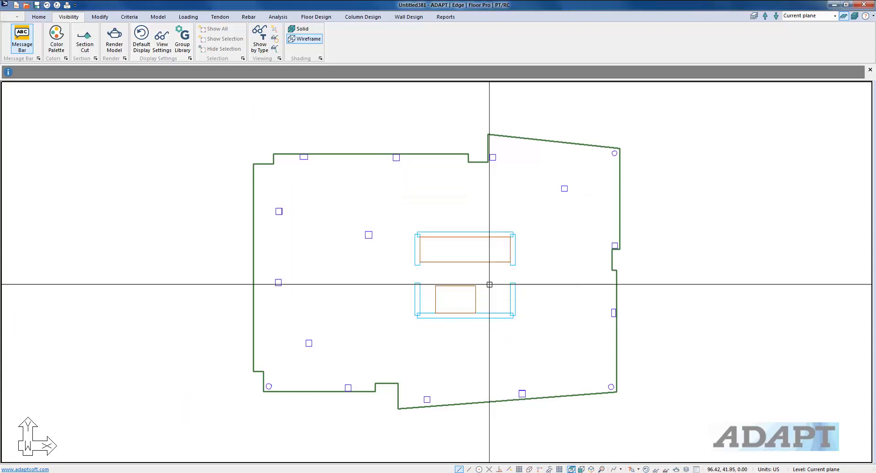
# Open the support line Dynamic Editor in X direction and draw the top X support line along the slab's upper edge
pyautogui.scroll(-1, 483, 207)
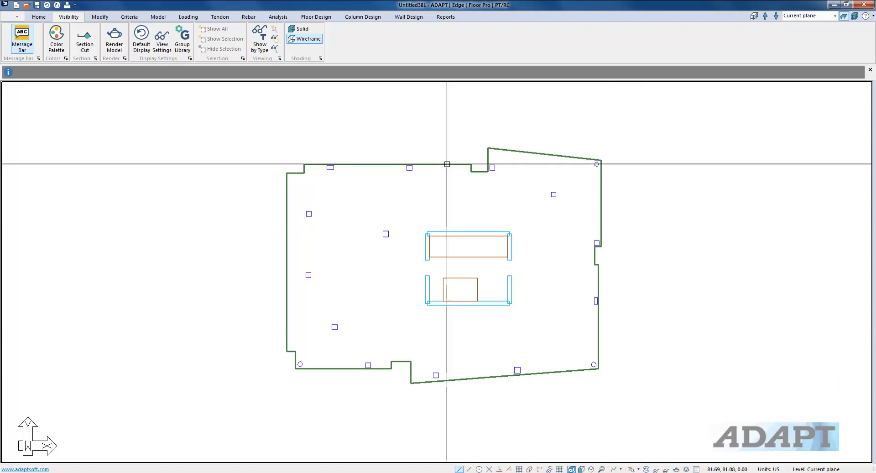
pyautogui.click(322, 18)
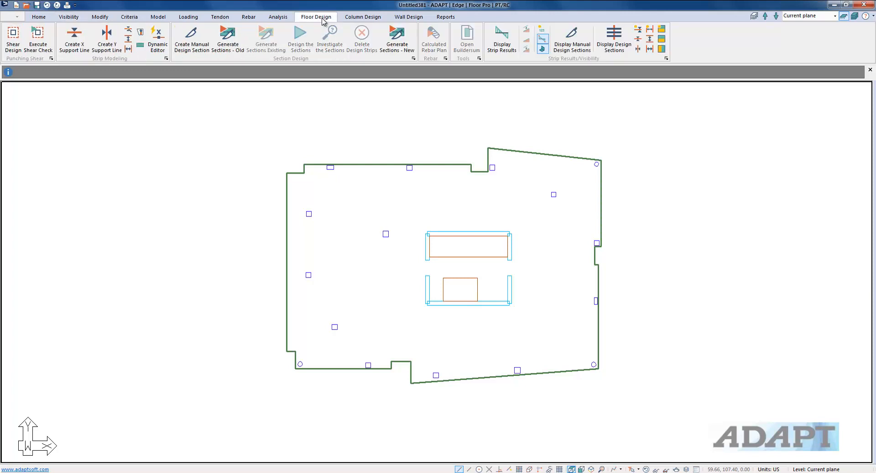
pyautogui.click(157, 41)
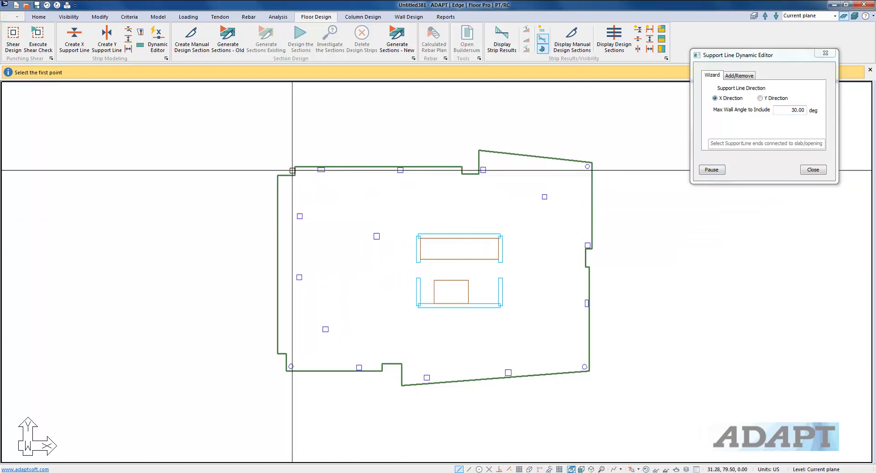
pyautogui.click(287, 170)
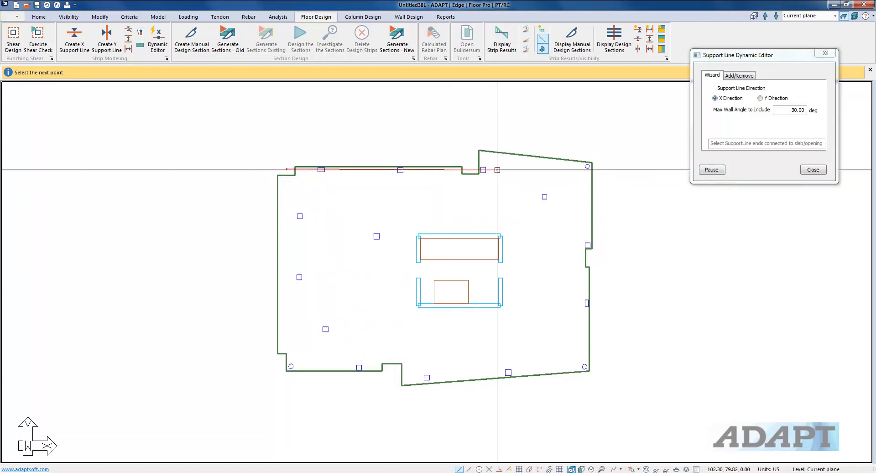
pyautogui.click(610, 165)
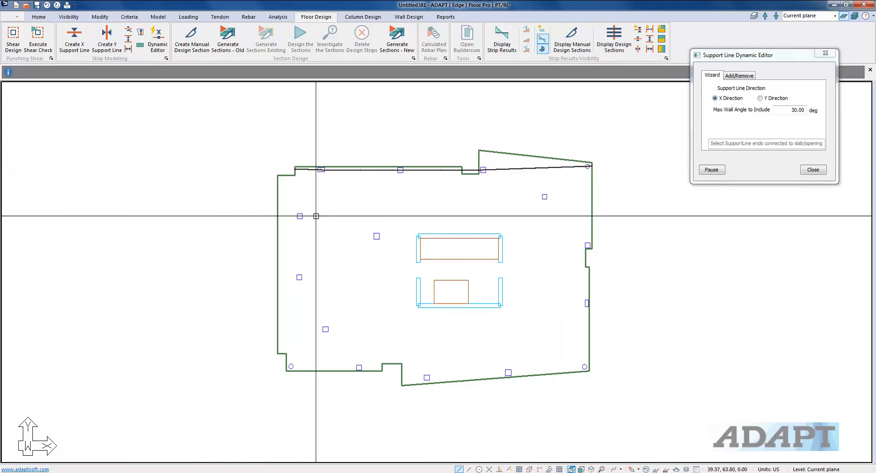
# Draw a second X support line from the left slab edge through the columns, along the upper core wall, to the right edge
pyautogui.click(264, 216)
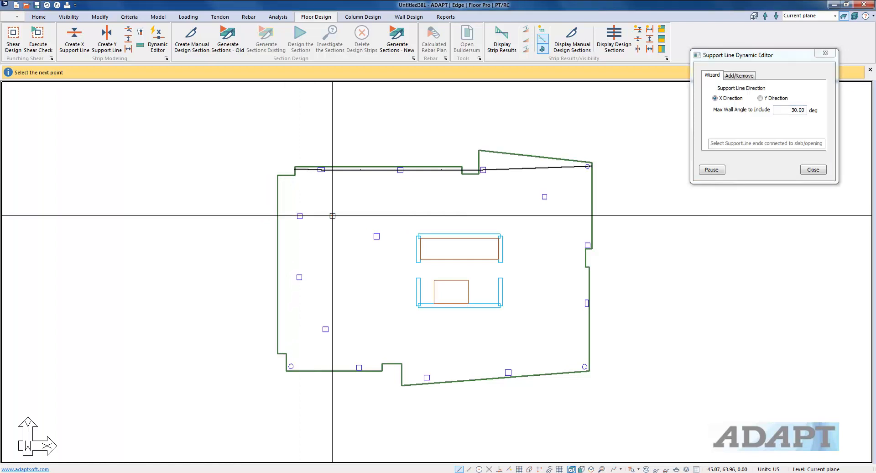
pyautogui.click(328, 214)
pyautogui.click(393, 242)
pyautogui.scroll(3, 422, 234)
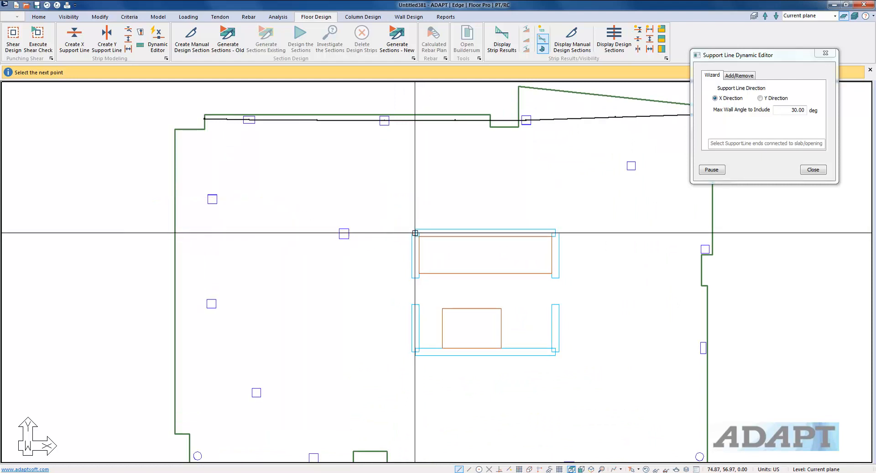
pyautogui.scroll(1, 423, 233)
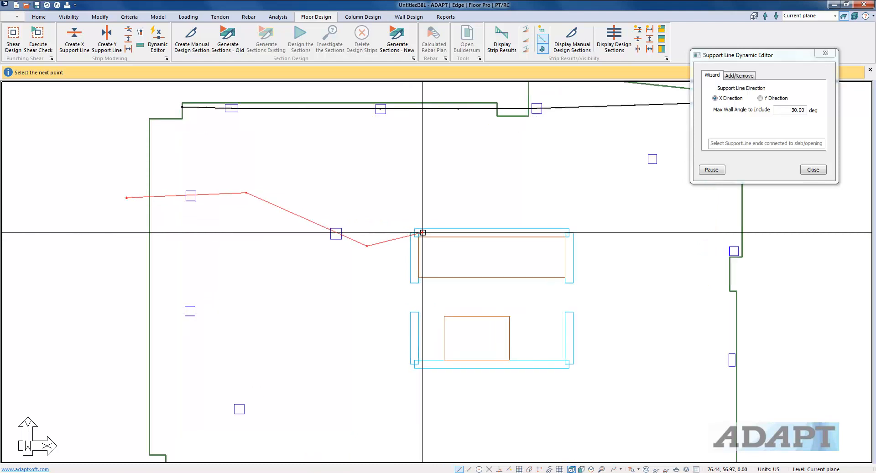
pyautogui.click(423, 233)
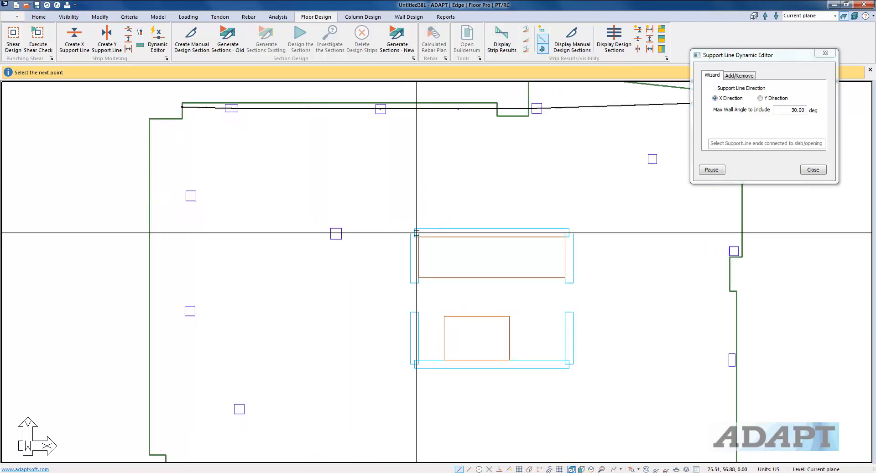
pyautogui.click(560, 232)
pyautogui.scroll(-3, 507, 242)
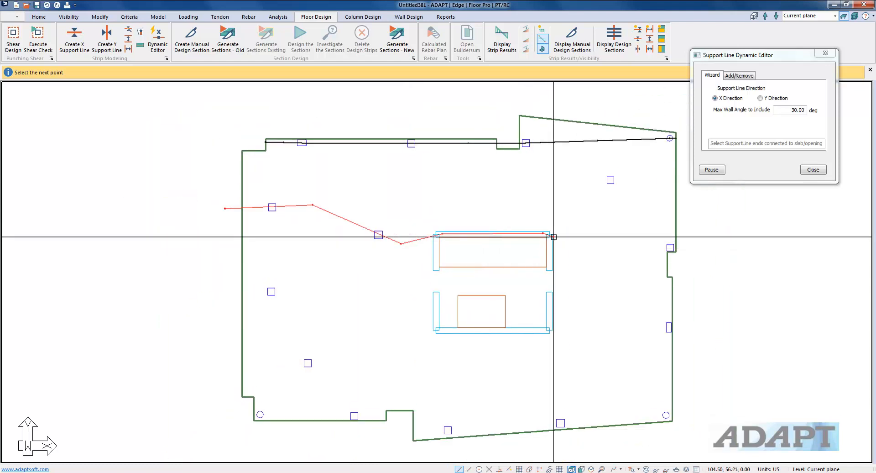
pyautogui.rightClick(694, 251)
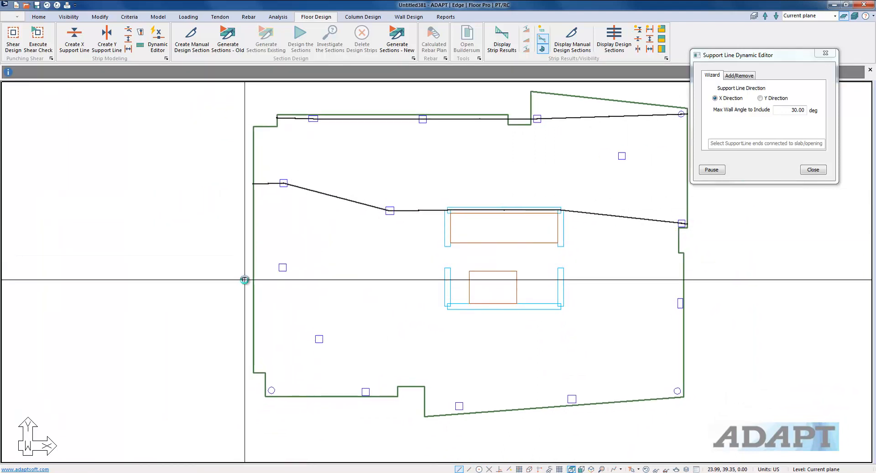
# Draw a third X support line from the left slab edge through the column to the lower core wall and the right edge
pyautogui.scroll(1, 234, 270)
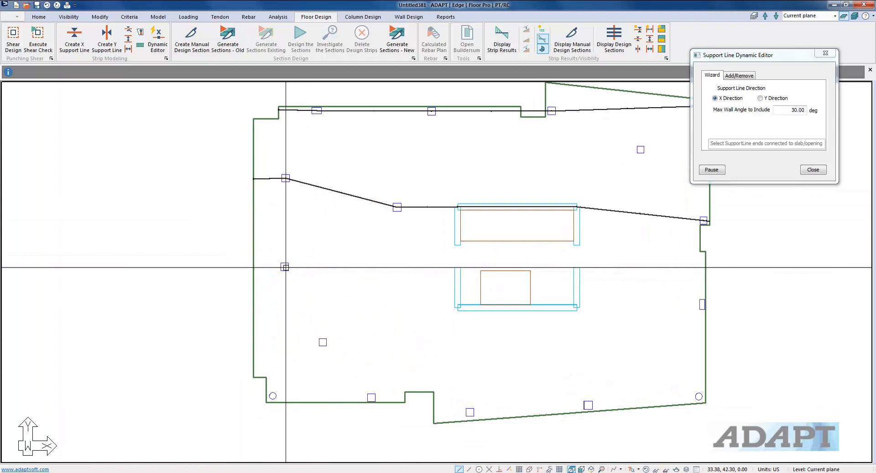
pyautogui.click(241, 266)
pyautogui.click(302, 266)
pyautogui.scroll(1, 464, 314)
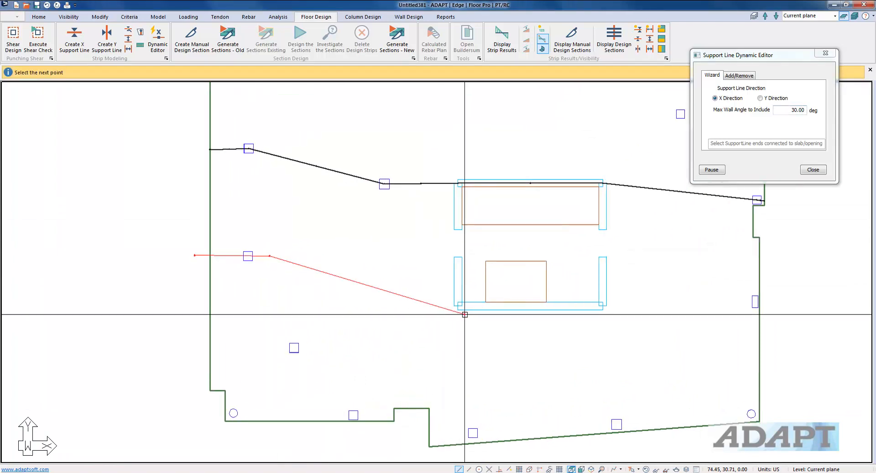
pyautogui.press('Escape')
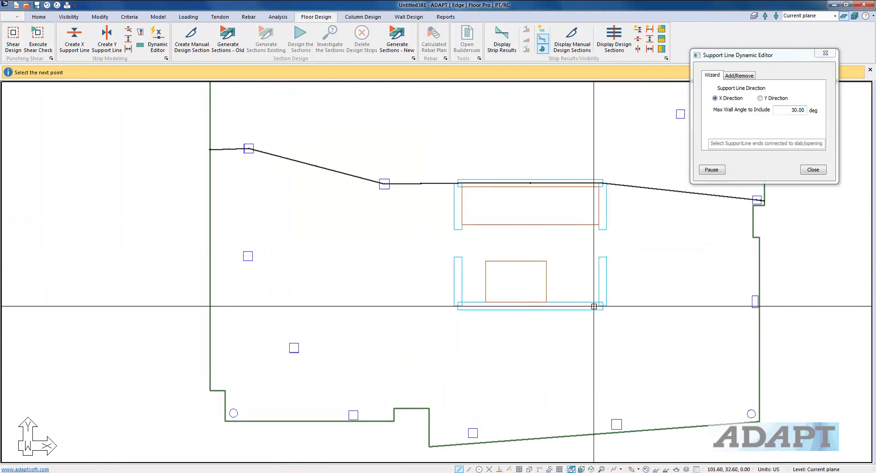
pyautogui.click(784, 299)
pyautogui.scroll(-3, 448, 294)
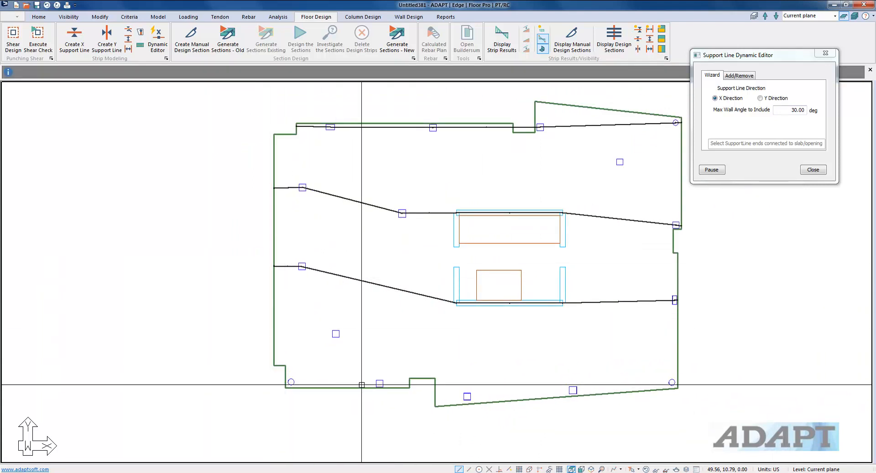
# Draw the bottom X support lines along the slab's lower edge, breaking them at the notch
pyautogui.click(272, 382)
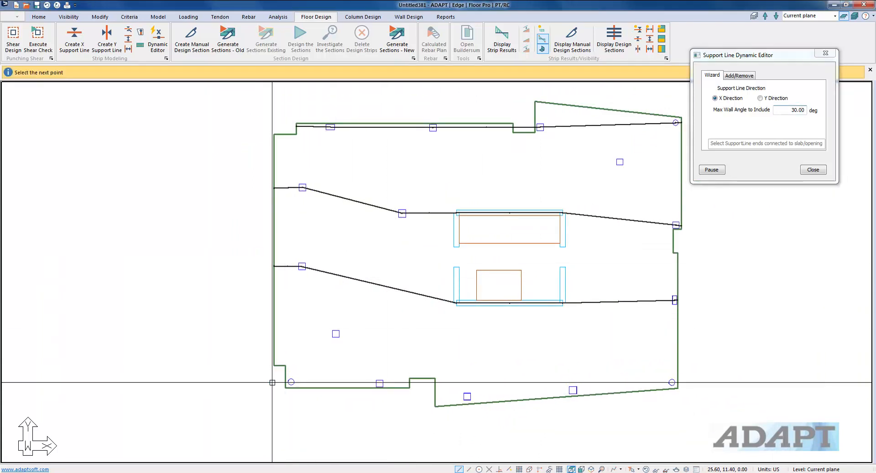
pyautogui.click(422, 384)
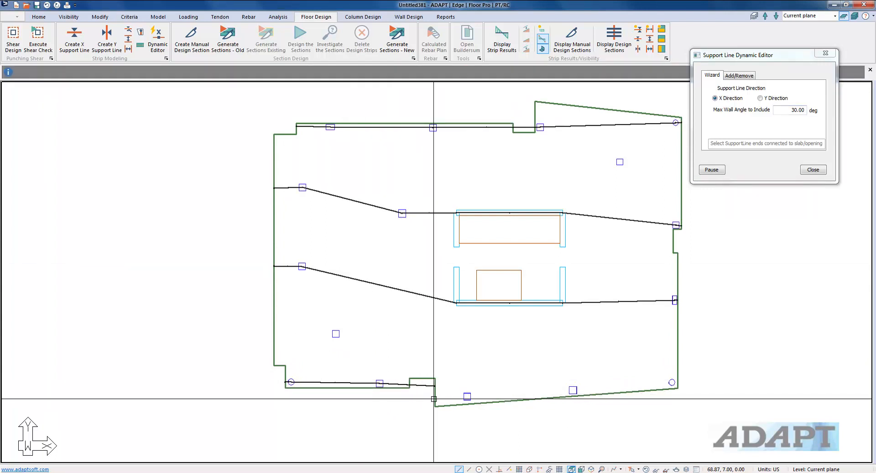
pyautogui.click(671, 383)
pyautogui.rightClick(477, 341)
pyautogui.click(496, 347)
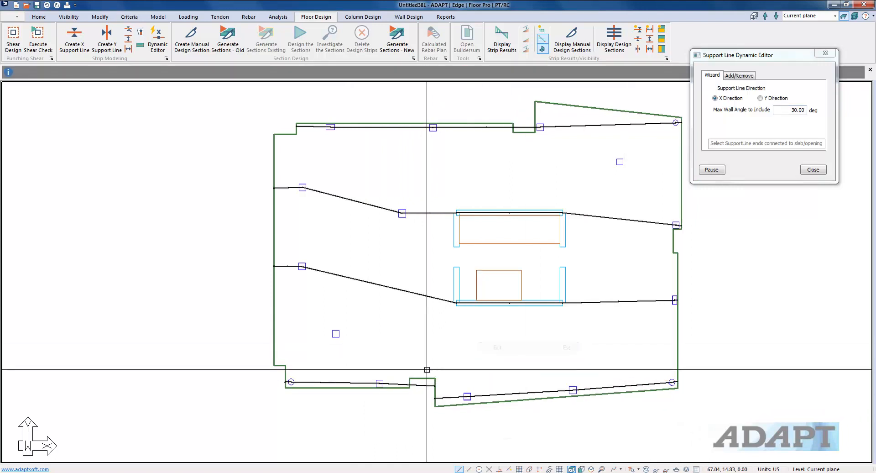
pyautogui.click(433, 385)
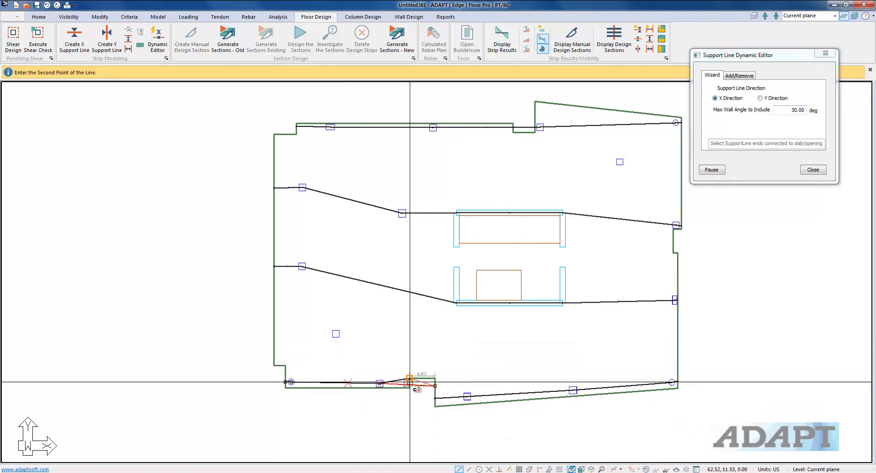
pyautogui.scroll(1, 410, 402)
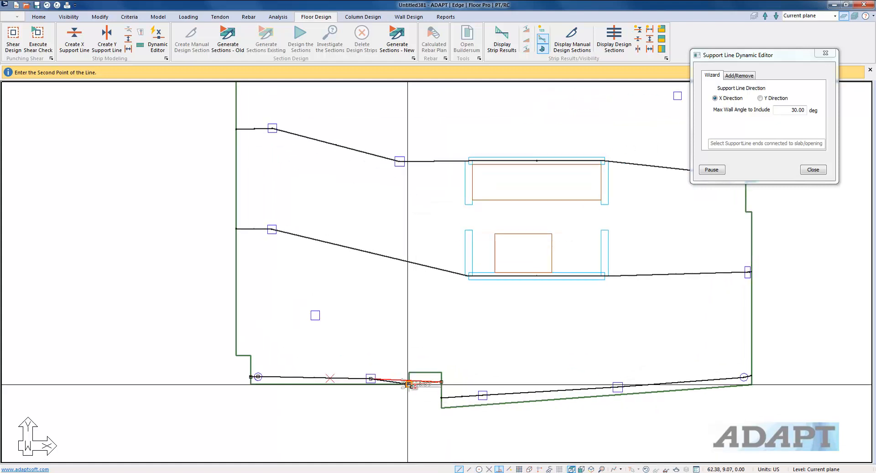
pyautogui.click(408, 374)
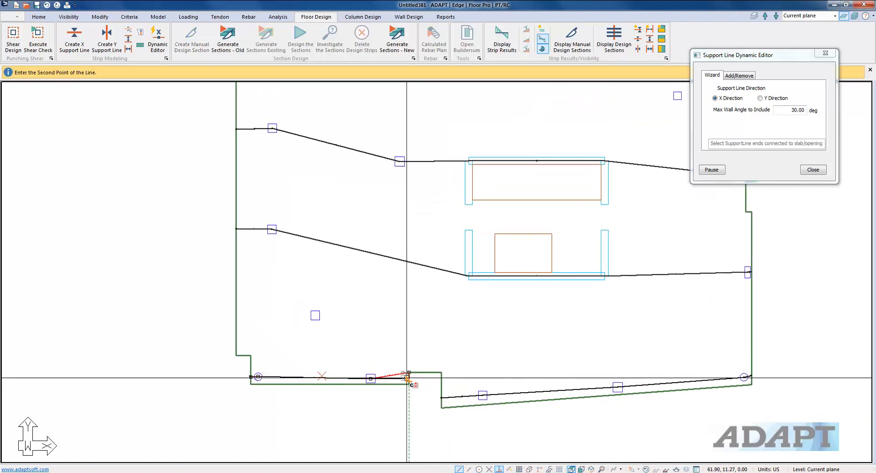
pyautogui.scroll(-1, 404, 362)
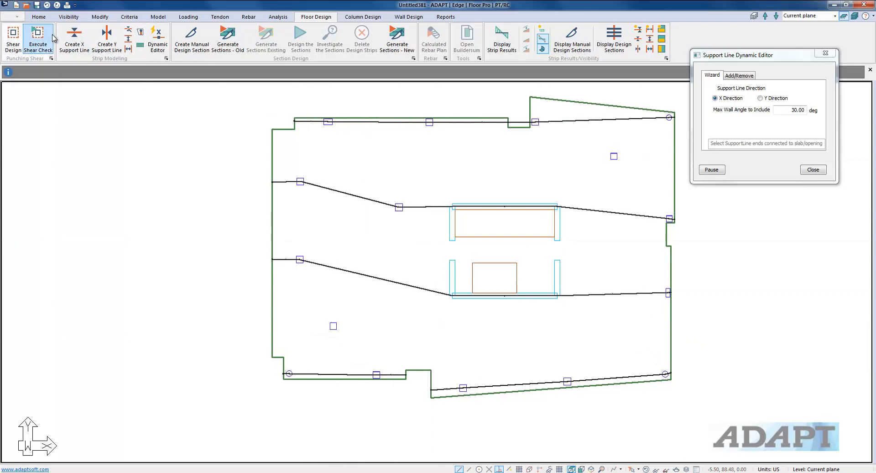
# Draw a short X support line from the left edge through the lower-left column ending near the core
pyautogui.click(75, 36)
pyautogui.click(256, 327)
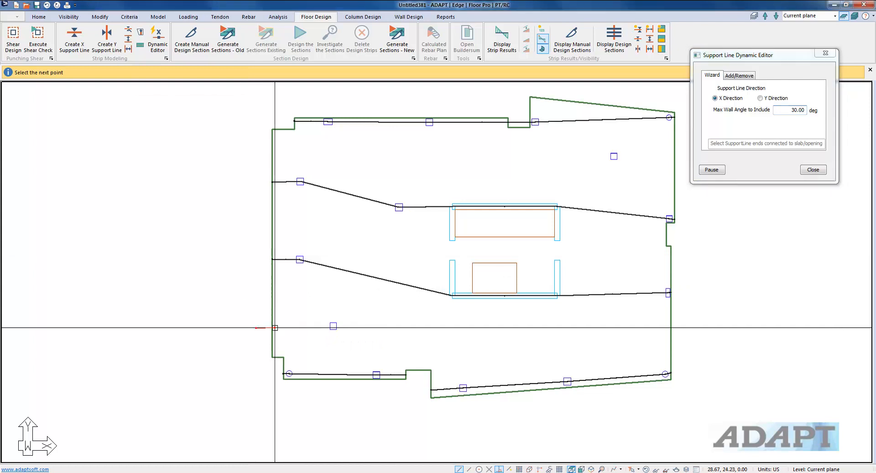
pyautogui.click(359, 324)
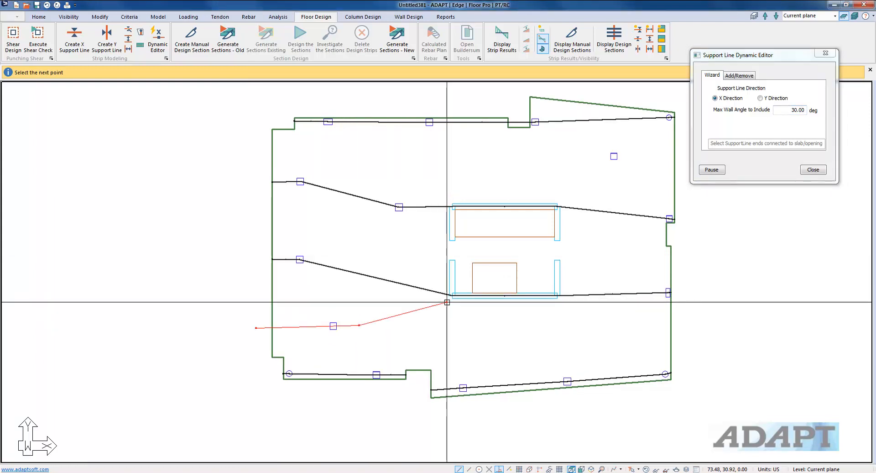
pyautogui.press('c')
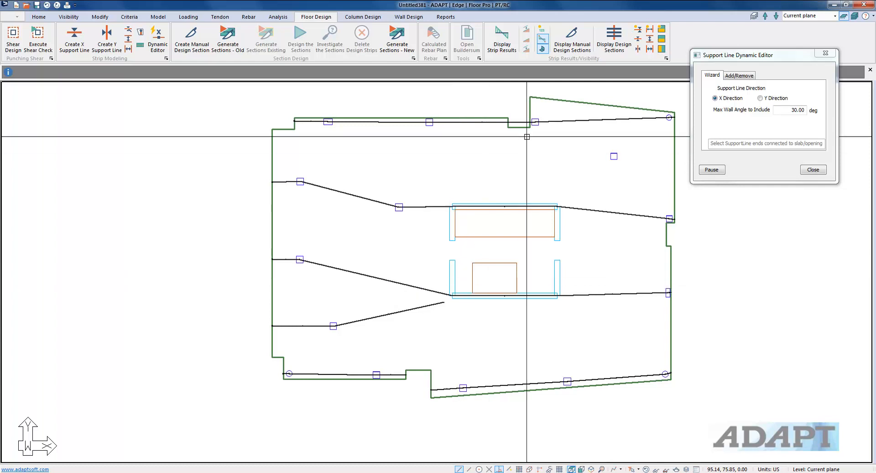
pyautogui.press('Return')
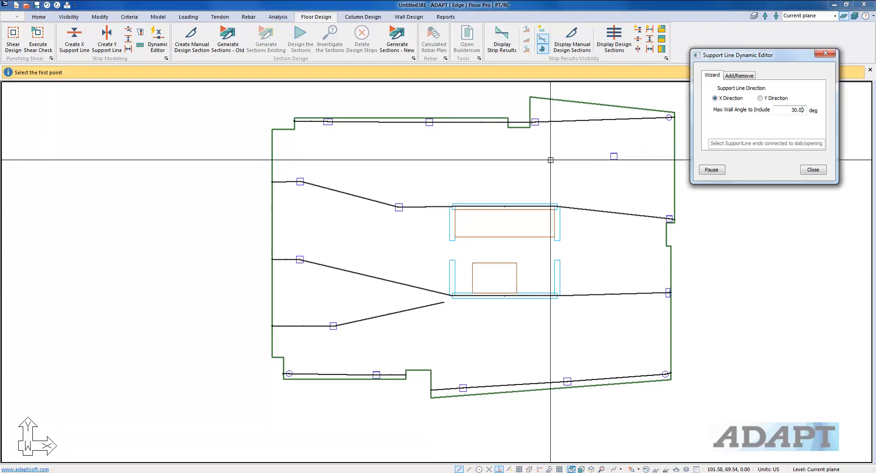
# Draw a short X support line from the upper-right column to the right edge and close the Dynamic Editor
pyautogui.click(544, 132)
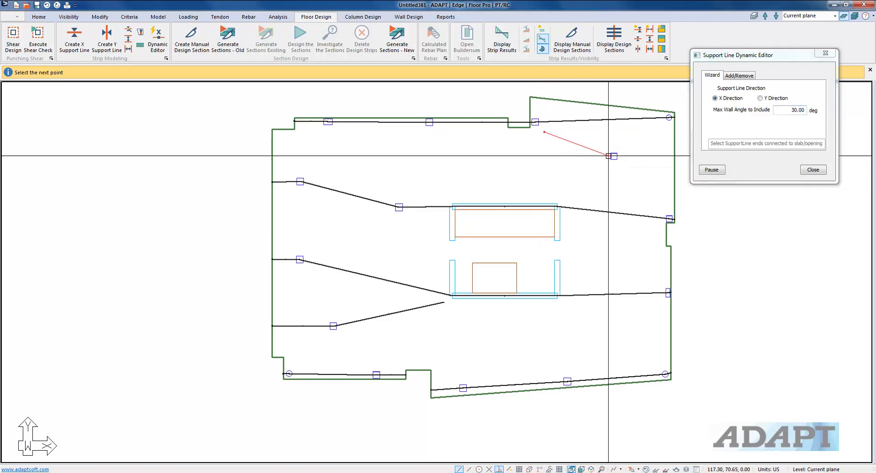
pyautogui.click(676, 158)
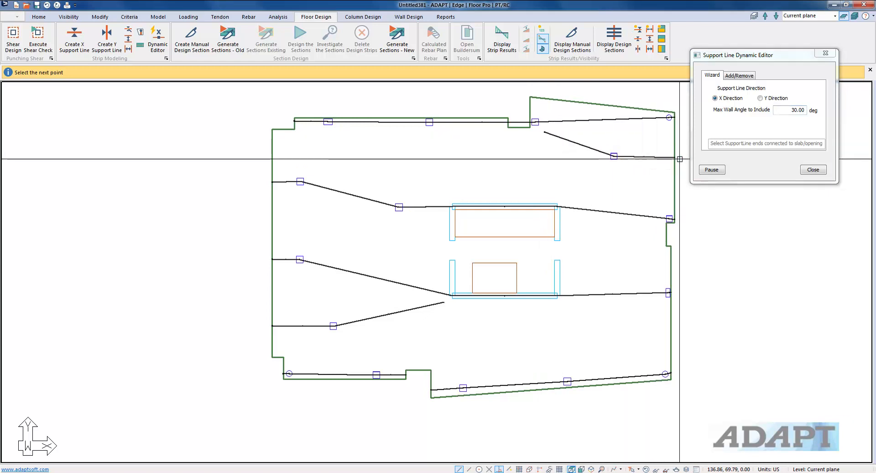
pyautogui.scroll(-3, 648, 155)
pyautogui.rightClick(364, 94)
pyautogui.click(382, 99)
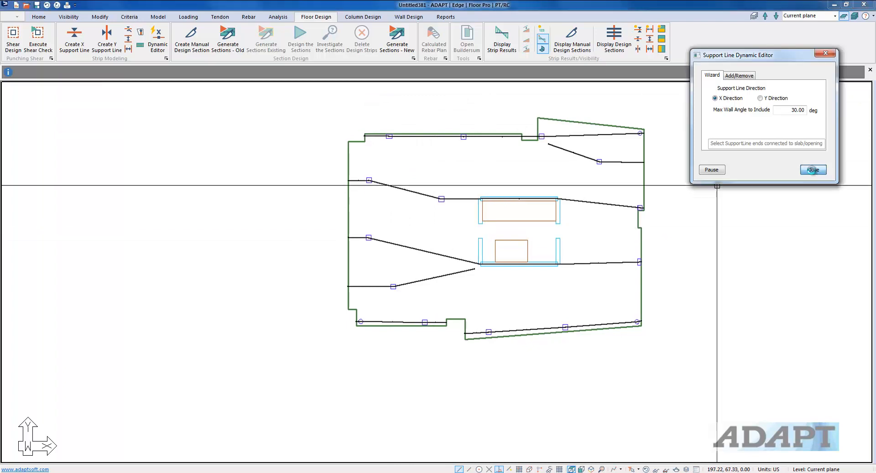
pyautogui.click(813, 169)
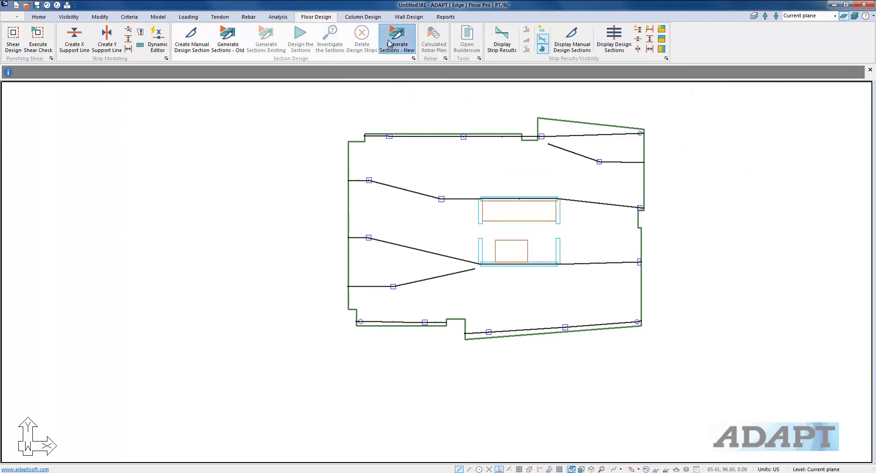
# Generate new design sections and select each generated design strip in turn to check its extent
pyautogui.click(389, 44)
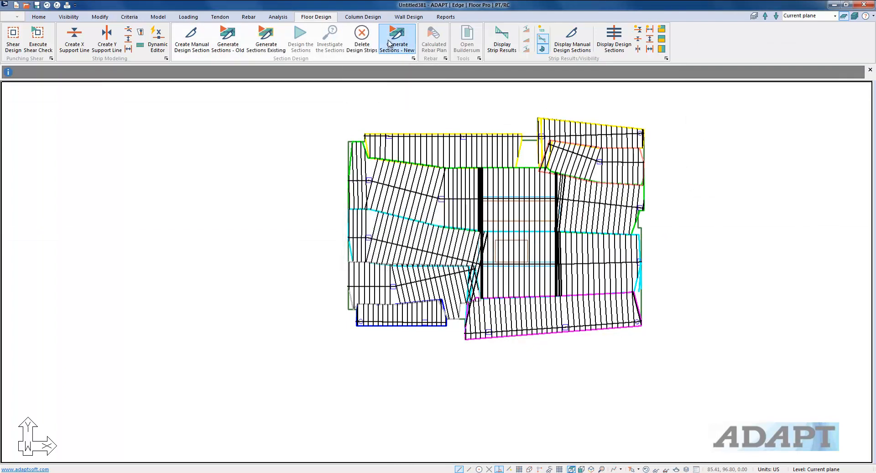
pyautogui.click(480, 154)
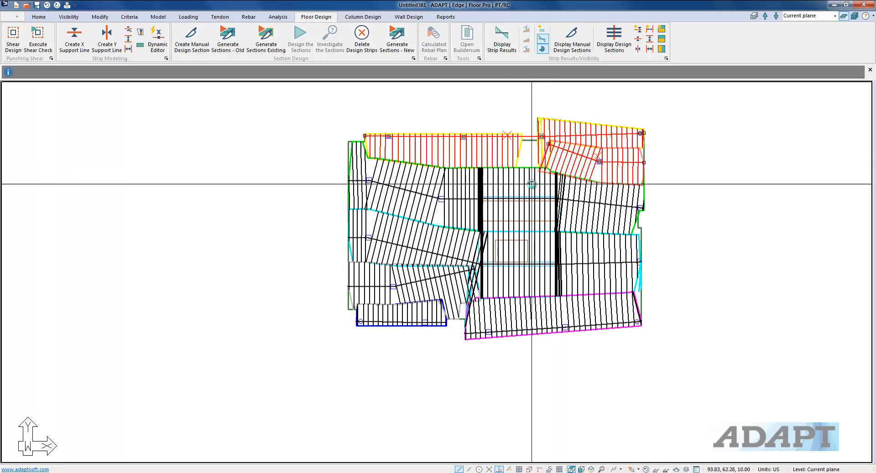
pyautogui.click(454, 181)
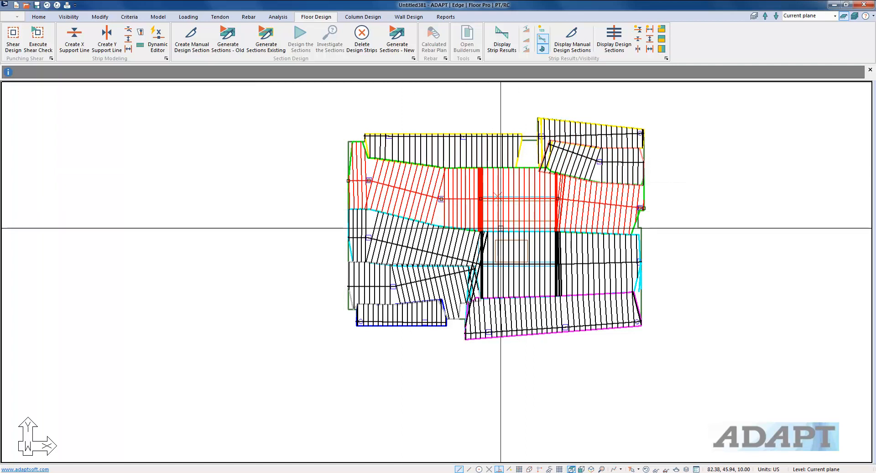
pyautogui.click(443, 247)
pyautogui.click(415, 283)
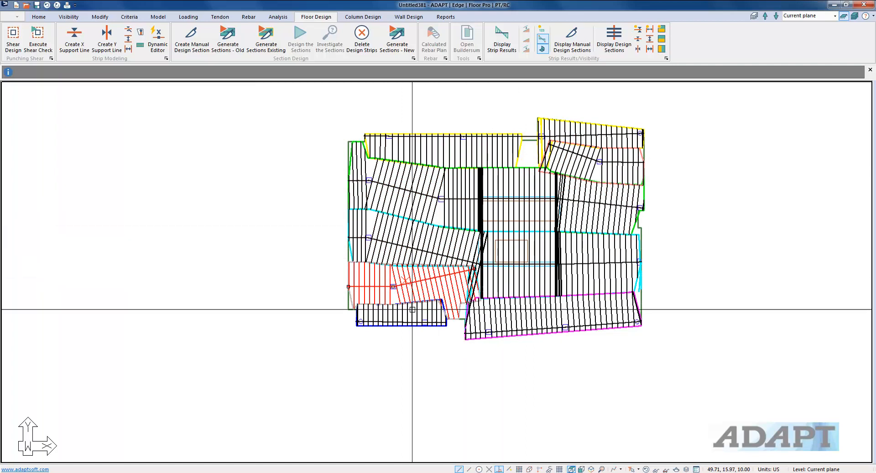
pyautogui.click(415, 310)
pyautogui.click(502, 315)
pyautogui.click(309, 337)
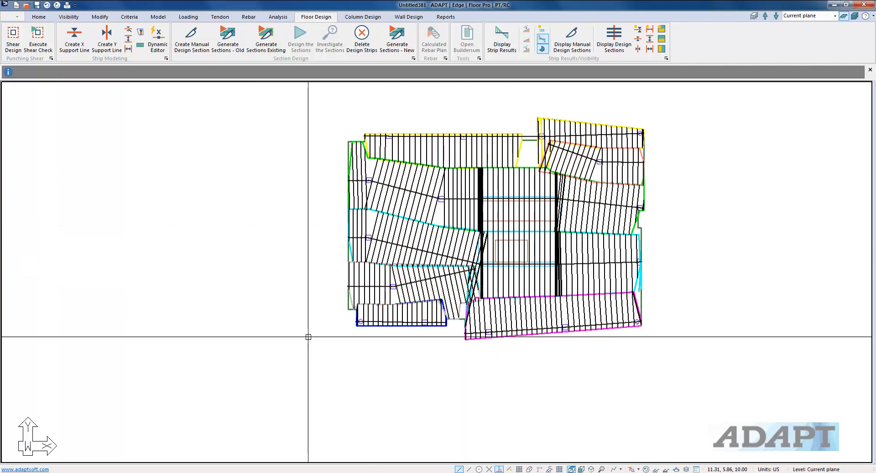
# Delete the existing design strips, confirming the clearing of strip modeling work
pyautogui.moveTo(297, 327); pyautogui.dragTo(275, 333, button='middle')
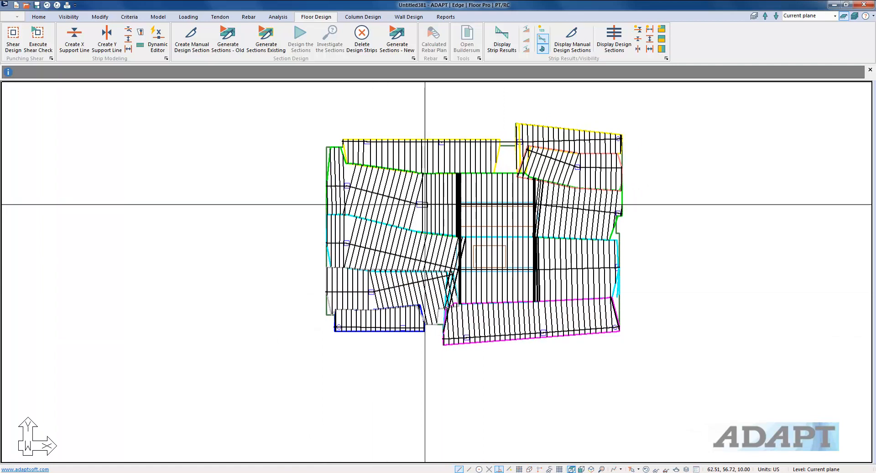
pyautogui.click(362, 38)
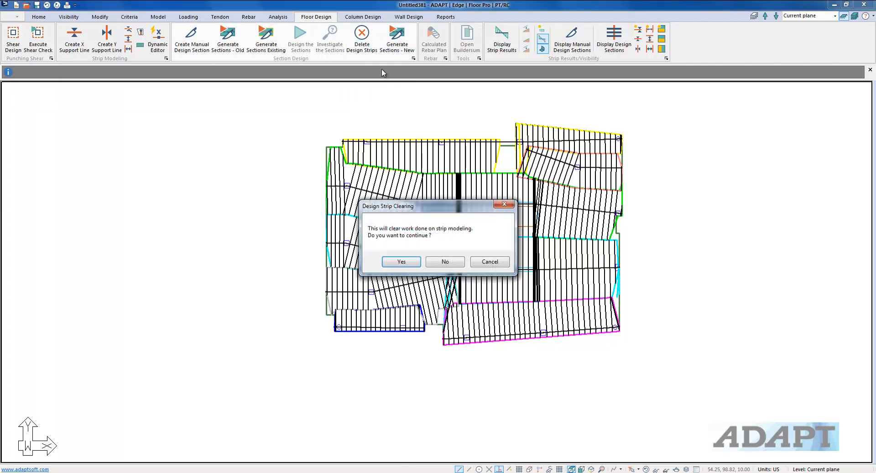
pyautogui.click(400, 261)
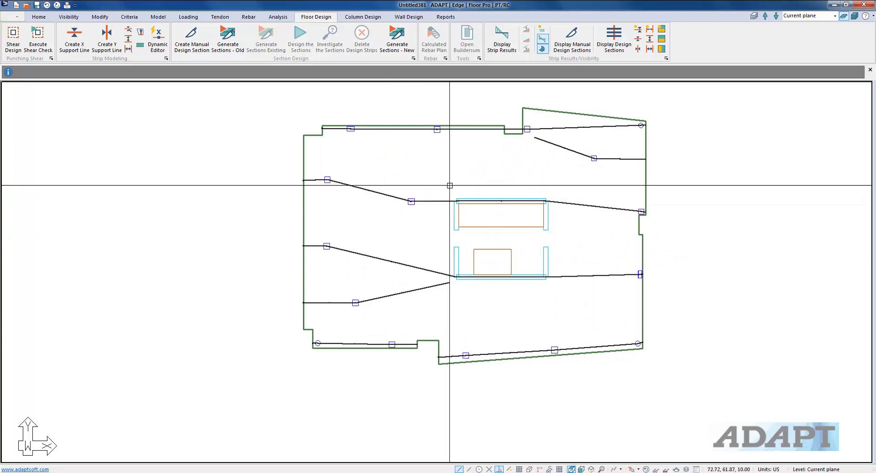
# Reshape the upper middle X support line by moving its vertices to run along the core's top edge
pyautogui.click(545, 196)
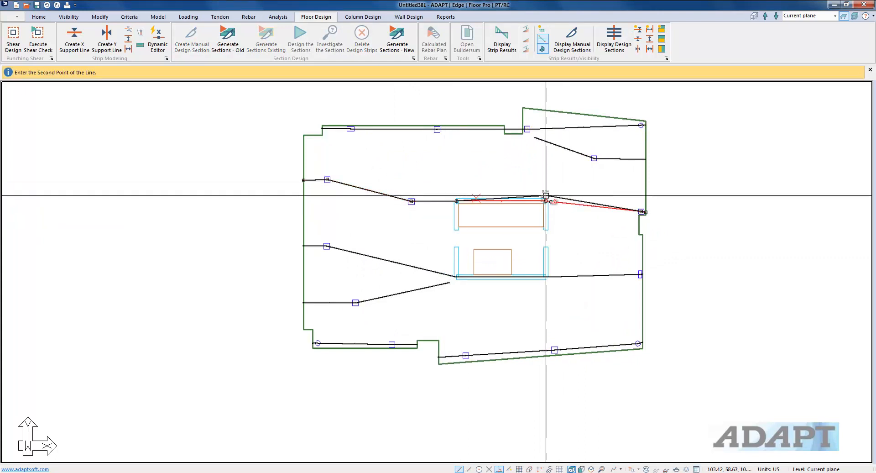
pyautogui.click(456, 194)
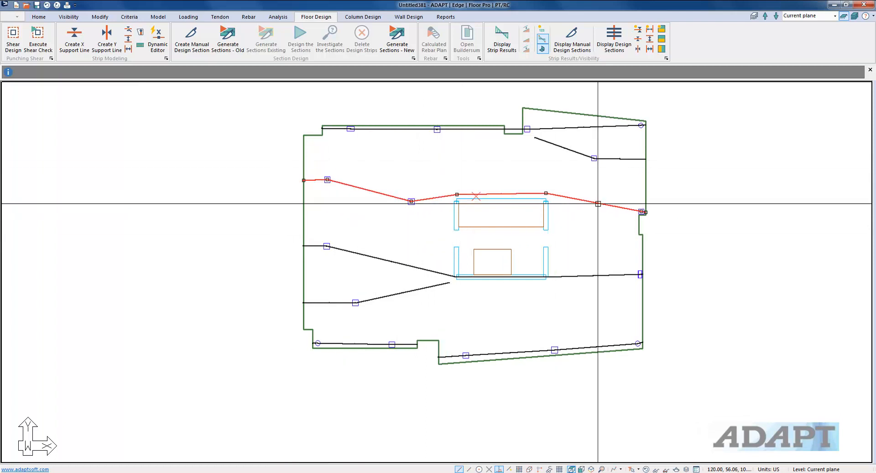
# Reshape the lower middle X support line by moving its vertices down to the core's bottom edge
pyautogui.click(546, 275)
pyautogui.click(545, 283)
pyautogui.click(456, 277)
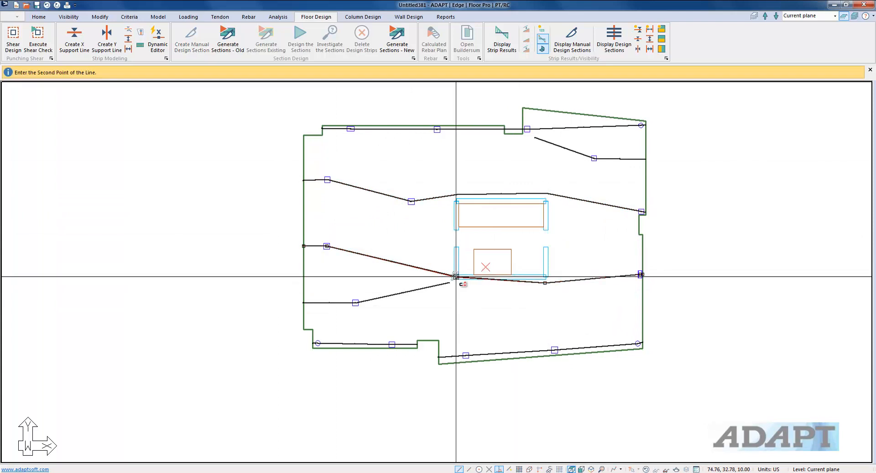
pyautogui.click(455, 283)
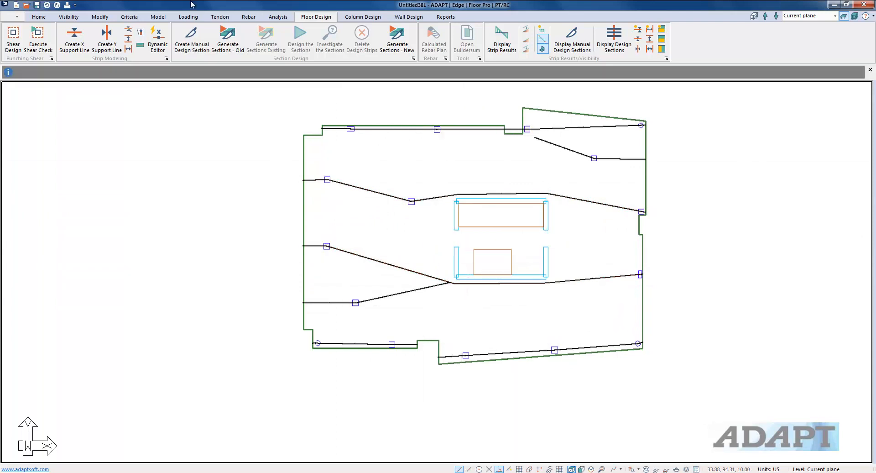
# Move the end of the short lower-left X support line onto the core's lower-left corner
pyautogui.click(369, 296)
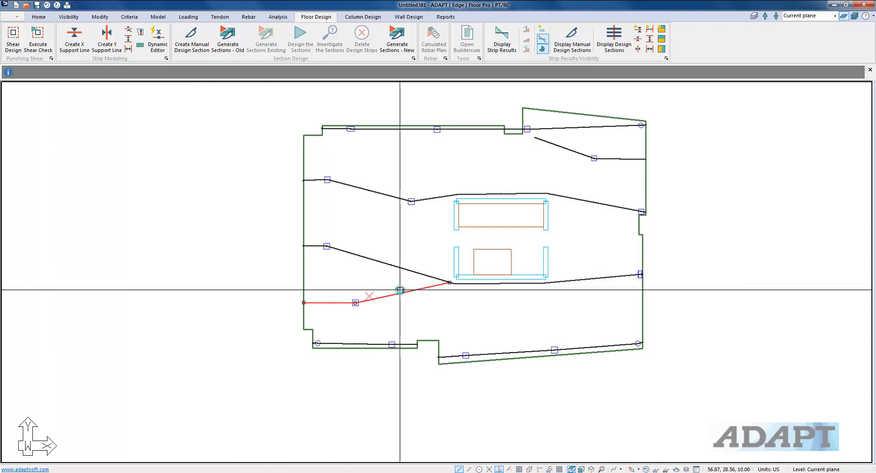
pyautogui.click(450, 282)
pyautogui.click(451, 288)
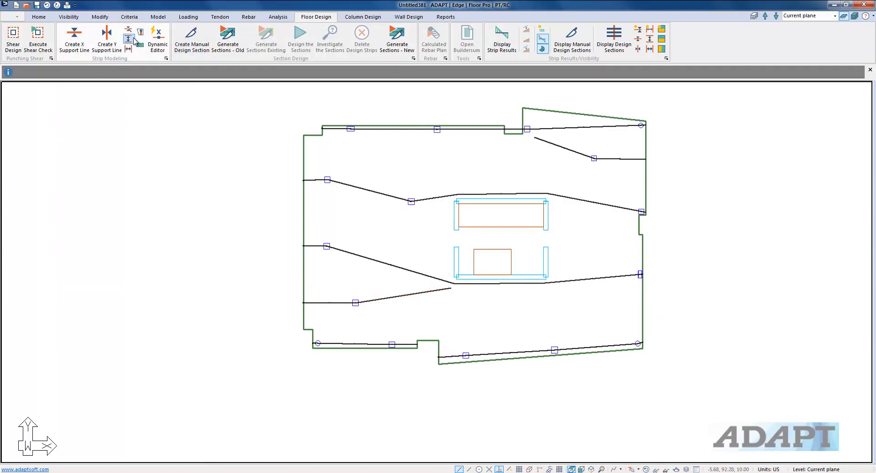
# Draw a splitter line along the core's top edge
pyautogui.click(129, 39)
pyautogui.scroll(4, 449, 195)
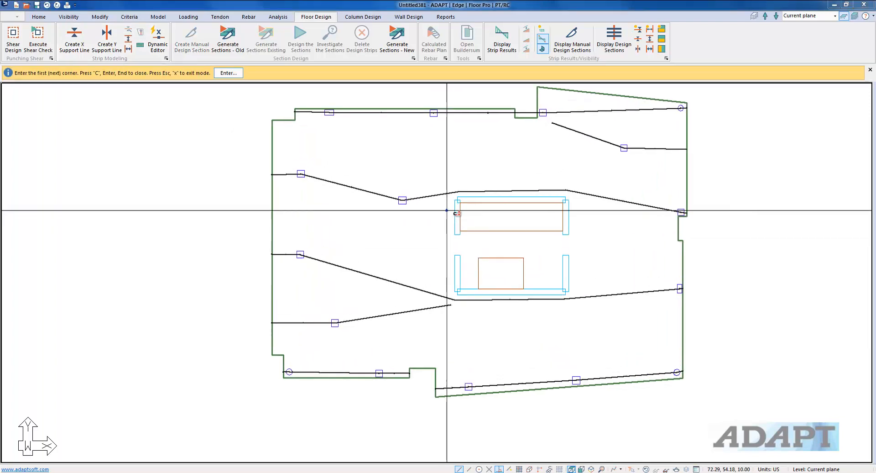
pyautogui.click(450, 194)
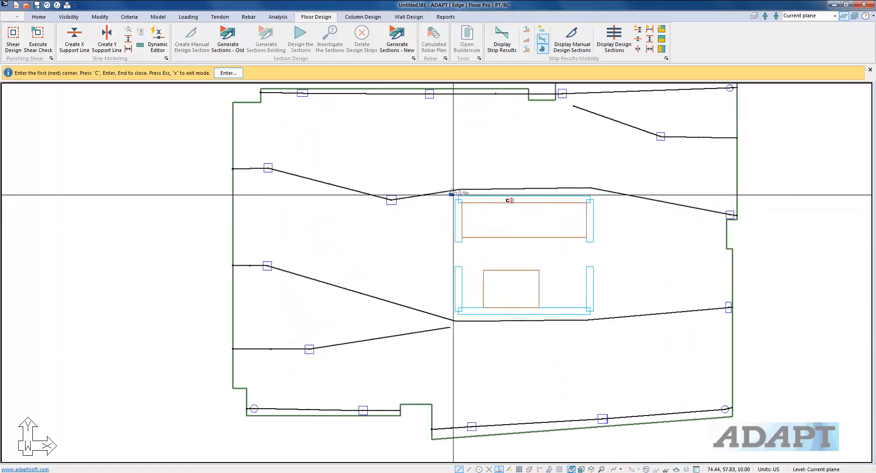
pyautogui.click(594, 193)
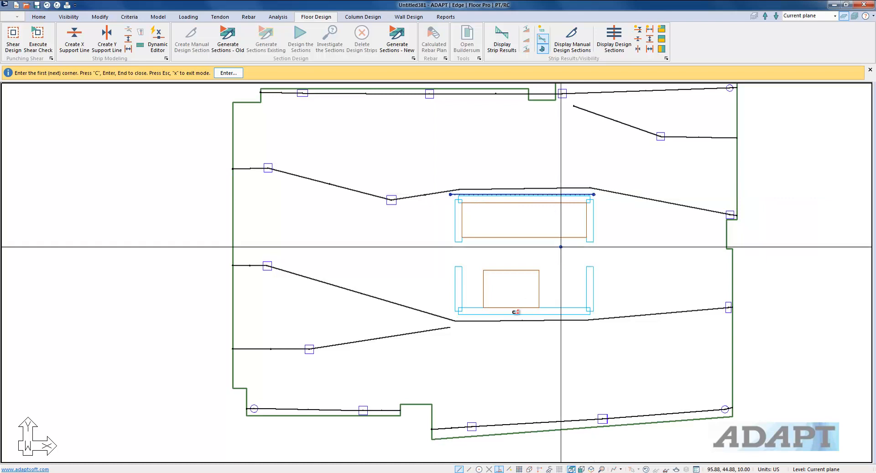
# Draw a splitter line along the core's bottom edge
pyautogui.scroll(2, 456, 317)
pyautogui.click(630, 317)
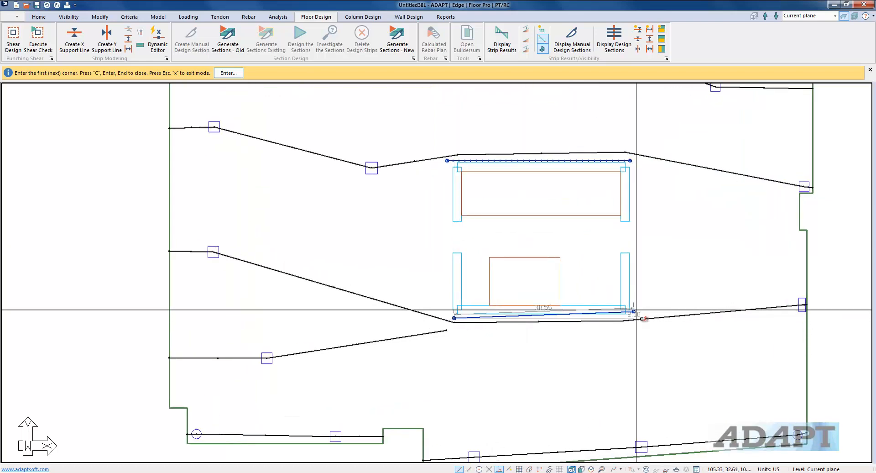
pyautogui.scroll(-2, 547, 310)
pyautogui.scroll(-3, 543, 294)
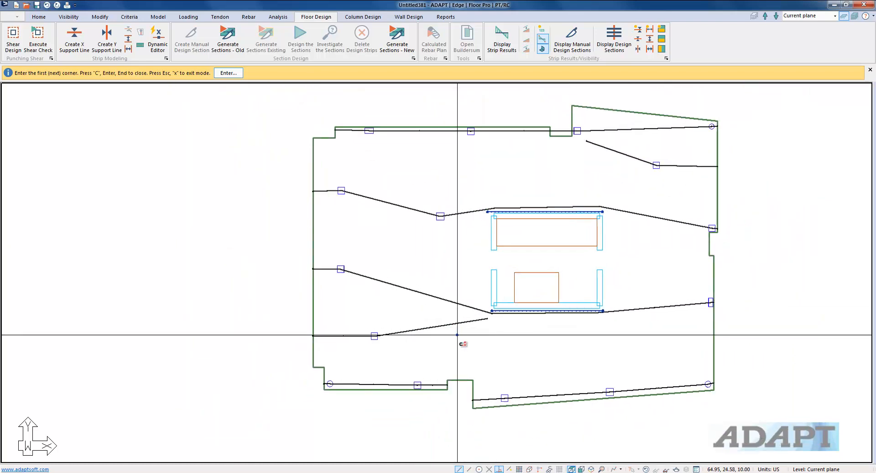
# Draw a diagonal splitter line from the core's lower-left corner toward the lower-left notch and exit the tool
pyautogui.scroll(2, 458, 336)
pyautogui.click(493, 329)
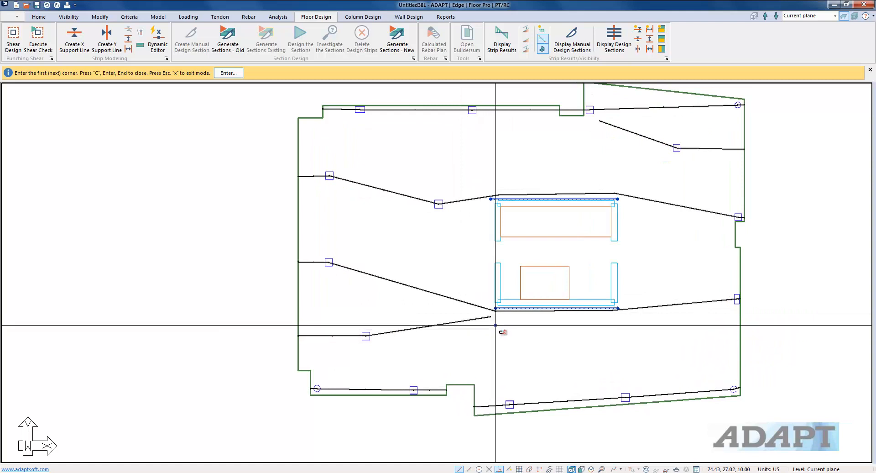
pyautogui.click(385, 367)
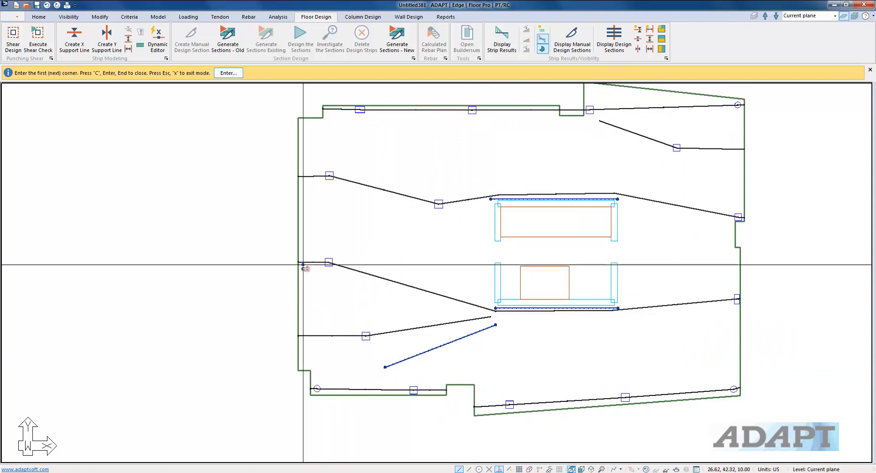
pyautogui.rightClick(215, 263)
pyautogui.click(235, 269)
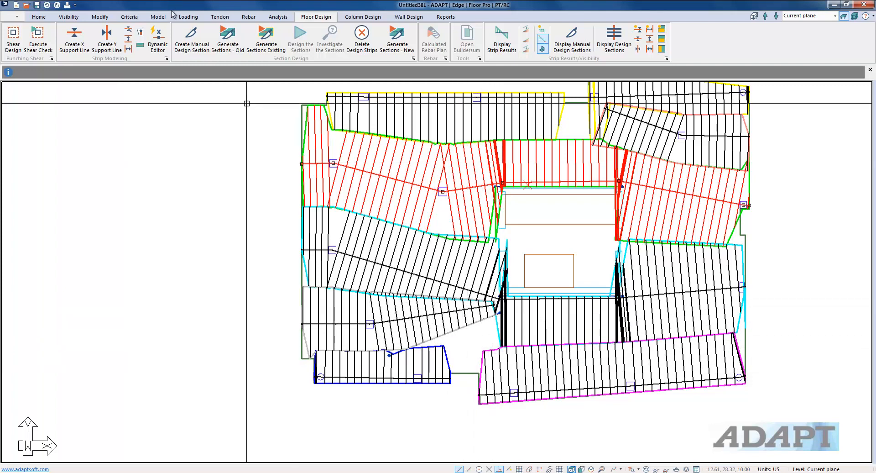
# Draw a short X support line from the lower-left notch to below the core's lower-left corner
pyautogui.click(74, 37)
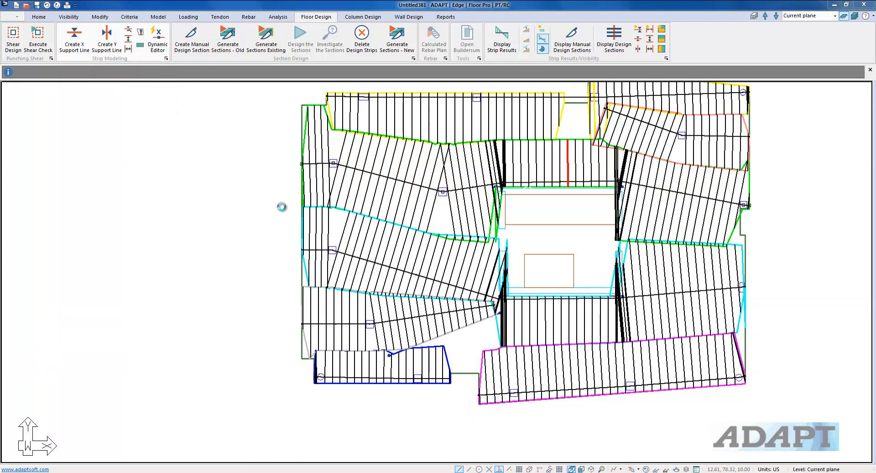
pyautogui.click(430, 351)
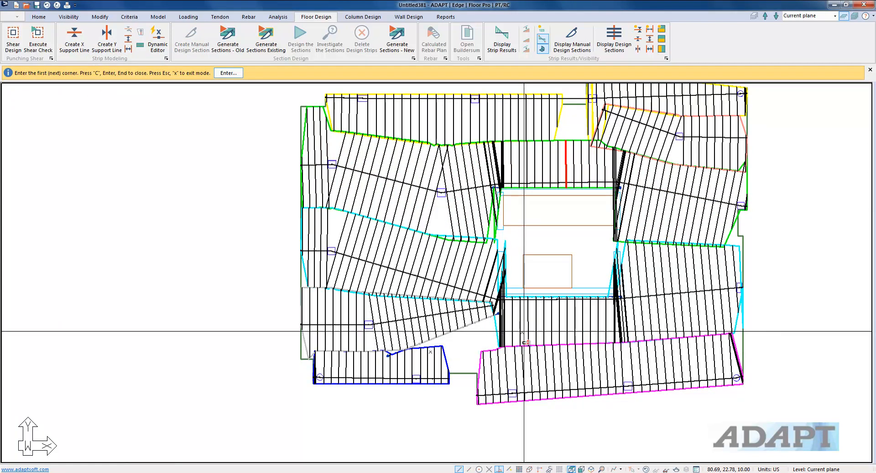
pyautogui.click(522, 332)
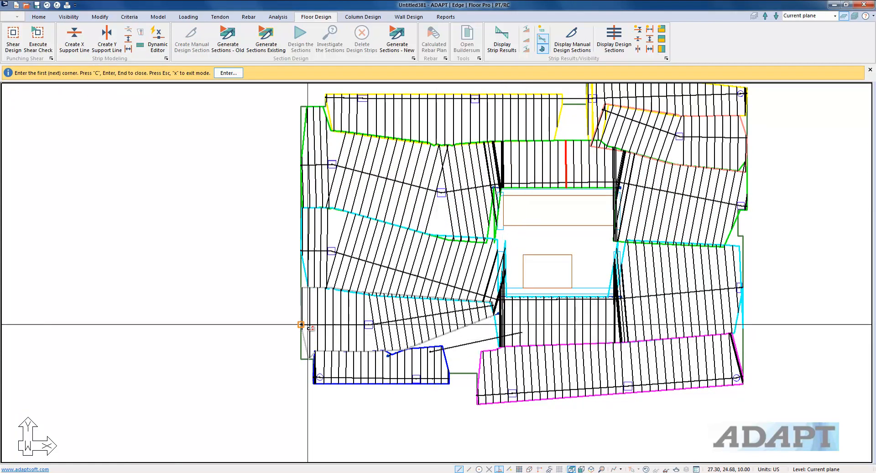
# Draw an X support line across the middle of the core and finish the command
pyautogui.click(511, 242)
pyautogui.click(599, 241)
pyautogui.rightClick(250, 218)
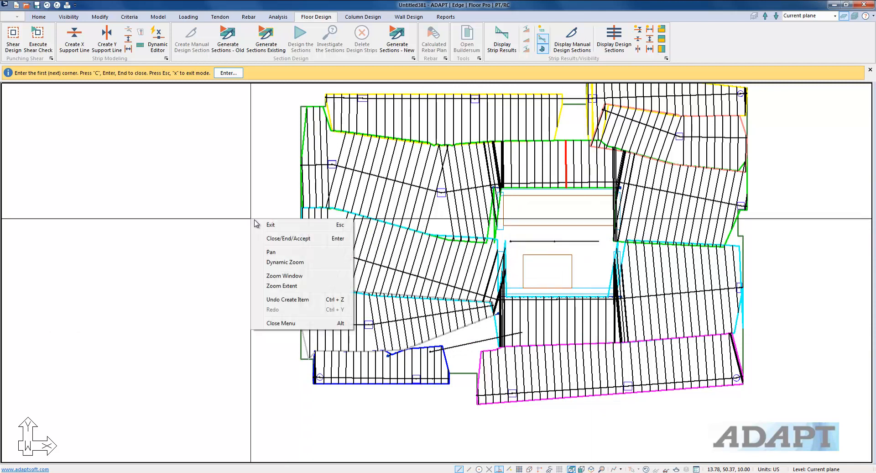
pyautogui.click(289, 239)
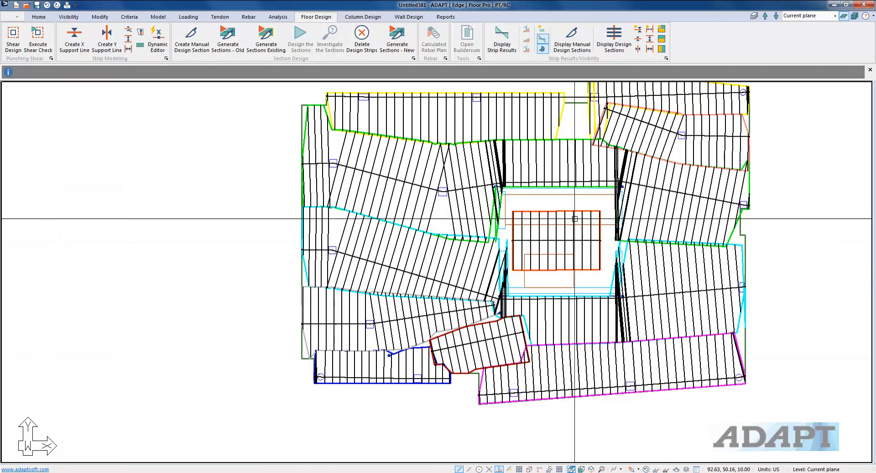
# Draw two splitter lines across the core on either side of the middle support line and generate new design sections
pyautogui.click(191, 37)
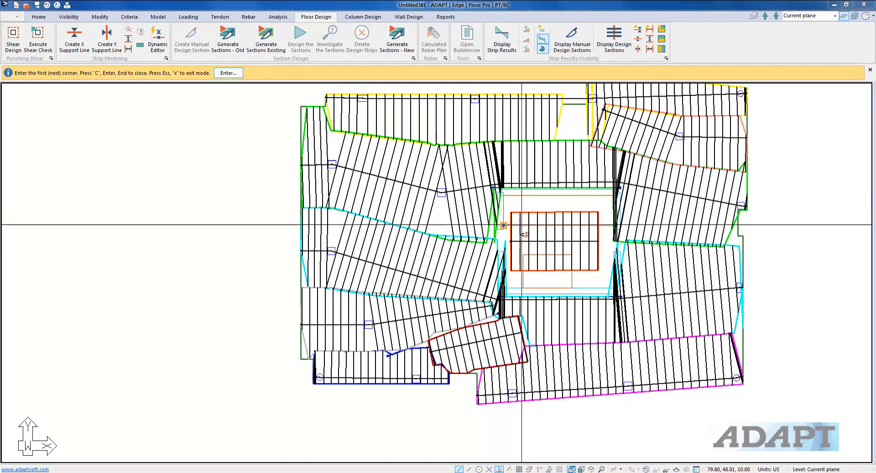
pyautogui.click(506, 232)
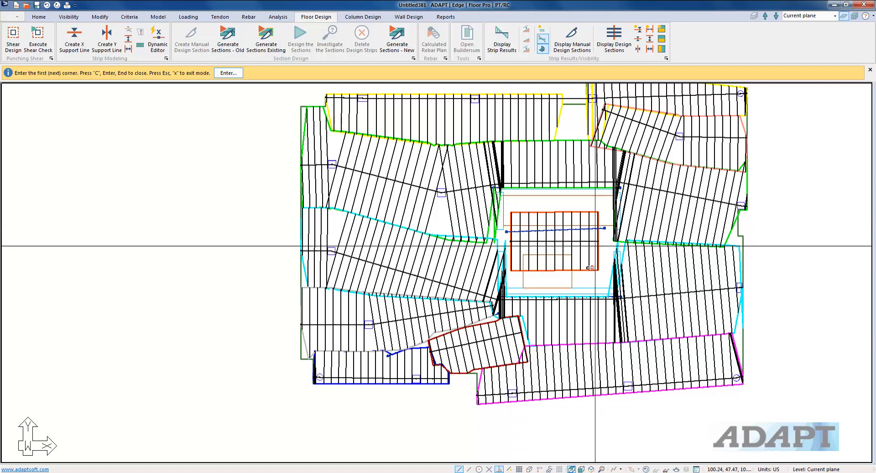
pyautogui.scroll(4, 508, 276)
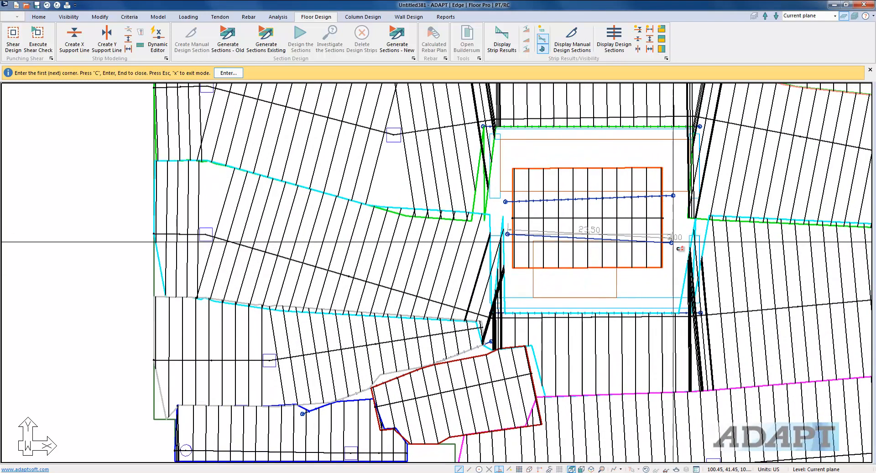
pyautogui.click(671, 238)
pyautogui.scroll(-2, 564, 266)
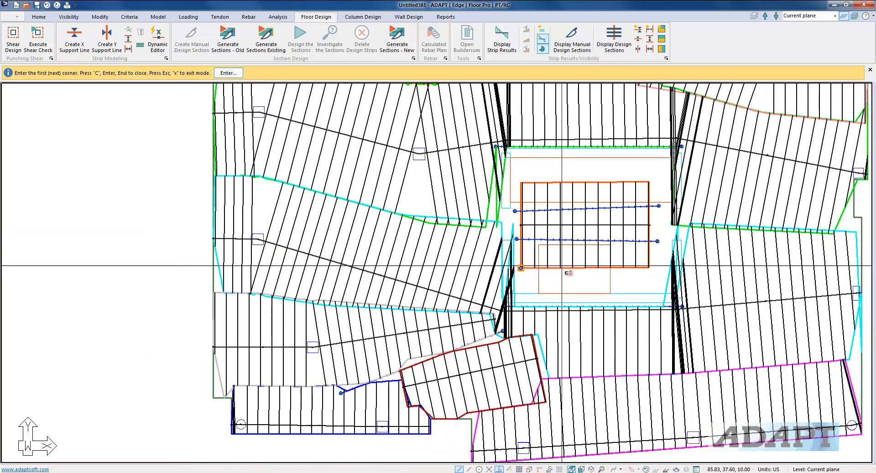
pyautogui.scroll(-3, 559, 266)
pyautogui.rightClick(304, 176)
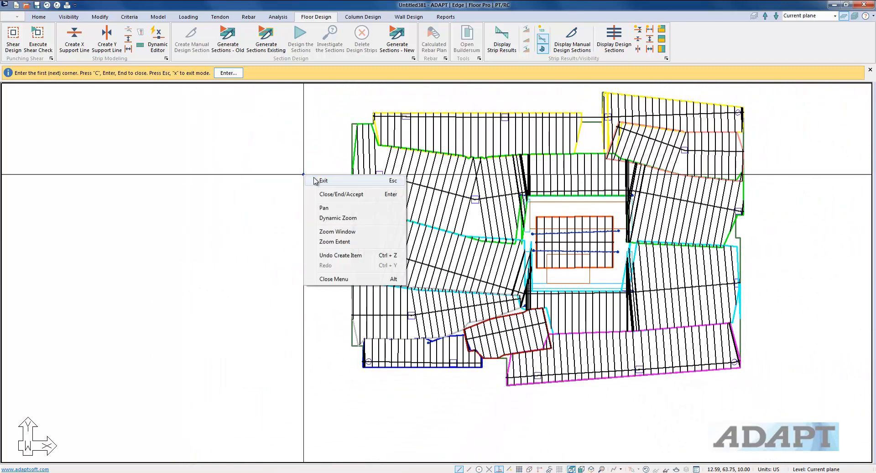
pyautogui.click(324, 180)
pyautogui.click(397, 38)
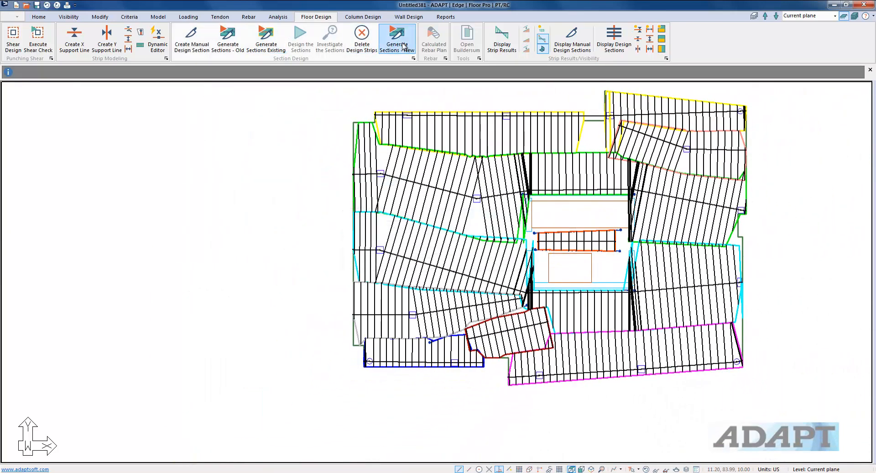